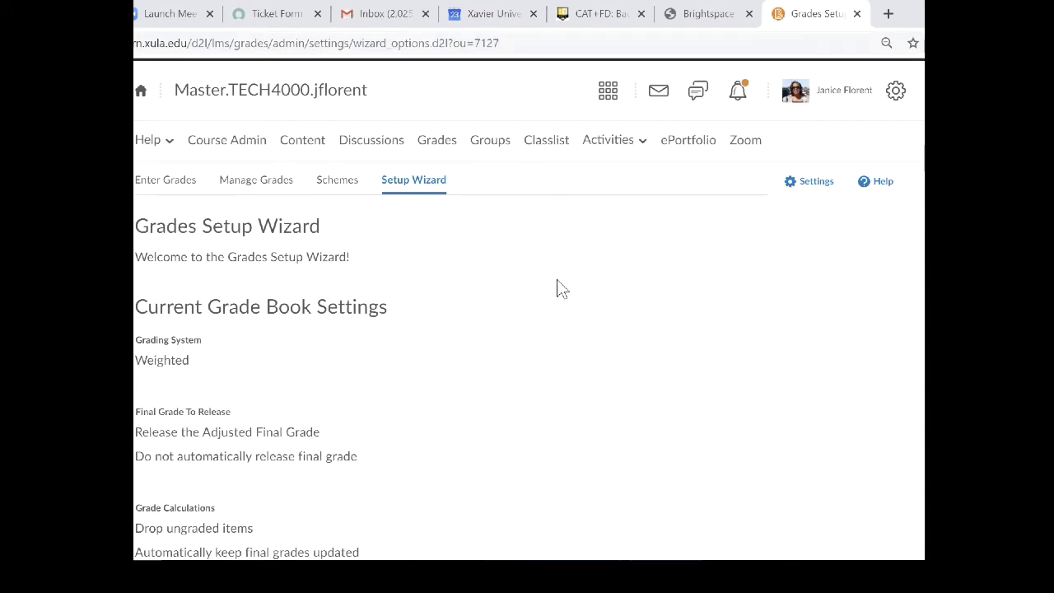
Review the current grade book settings, then start the Grades Setup Wizard and keep Weighted as the grading system.
scroll(556, 288, "down", 1)
scroll(557, 289, "down", 1)
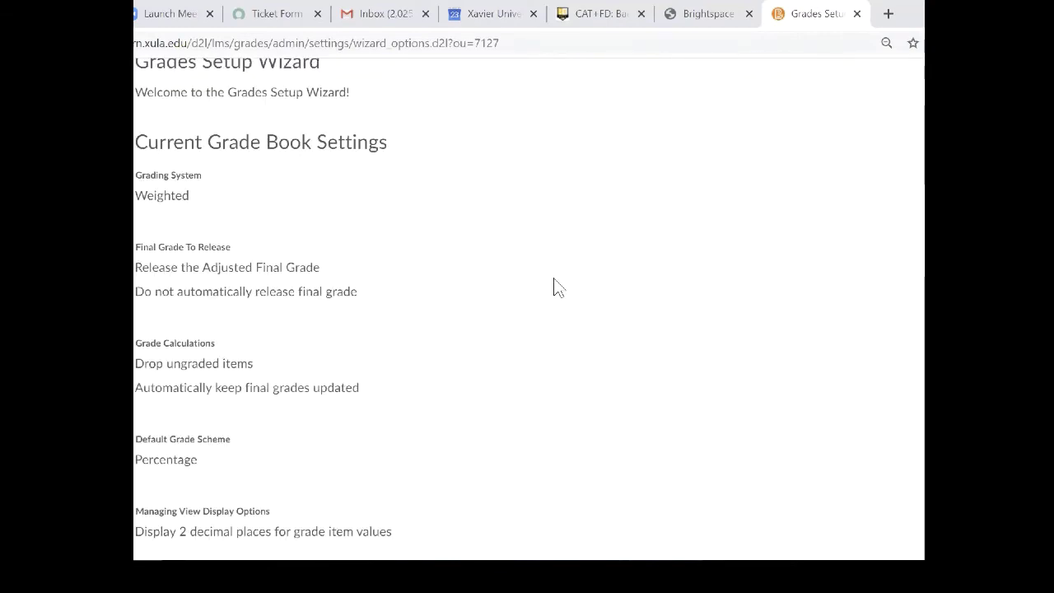
scroll(557, 286, "up", 2)
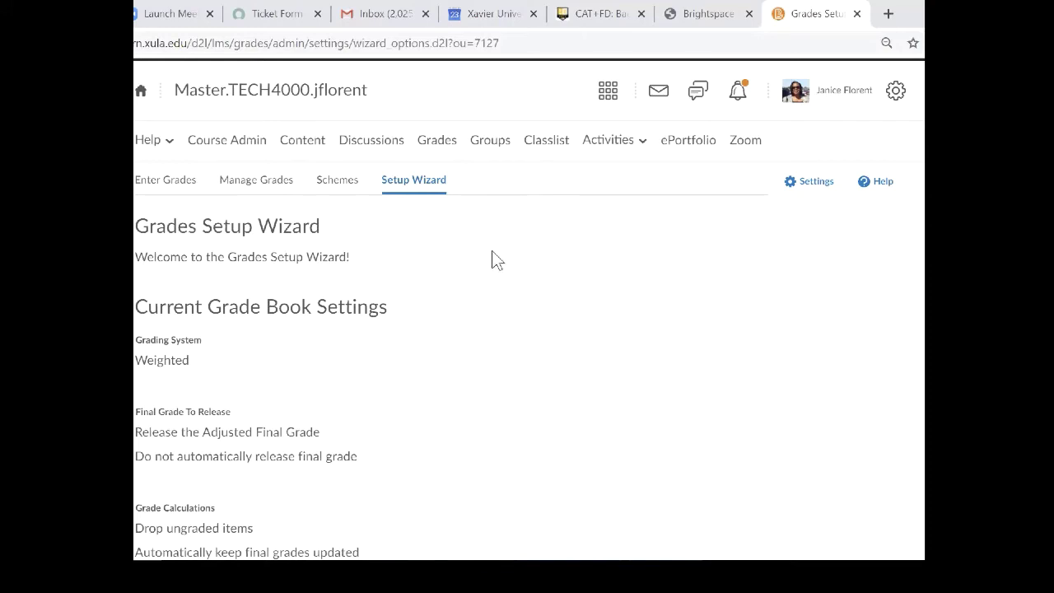
scroll(494, 262, "down", 5)
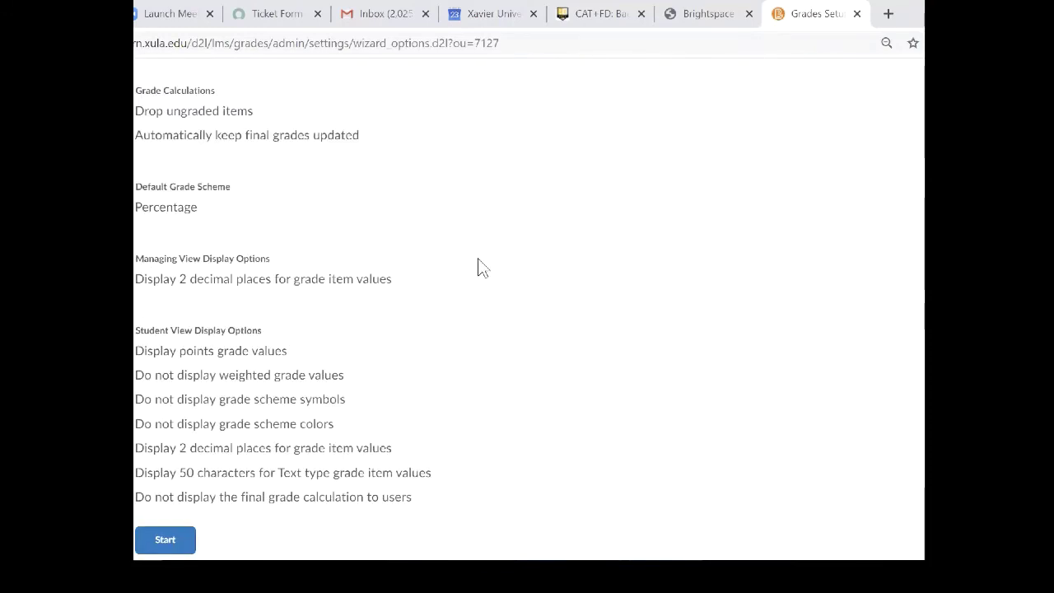
left_click(166, 539)
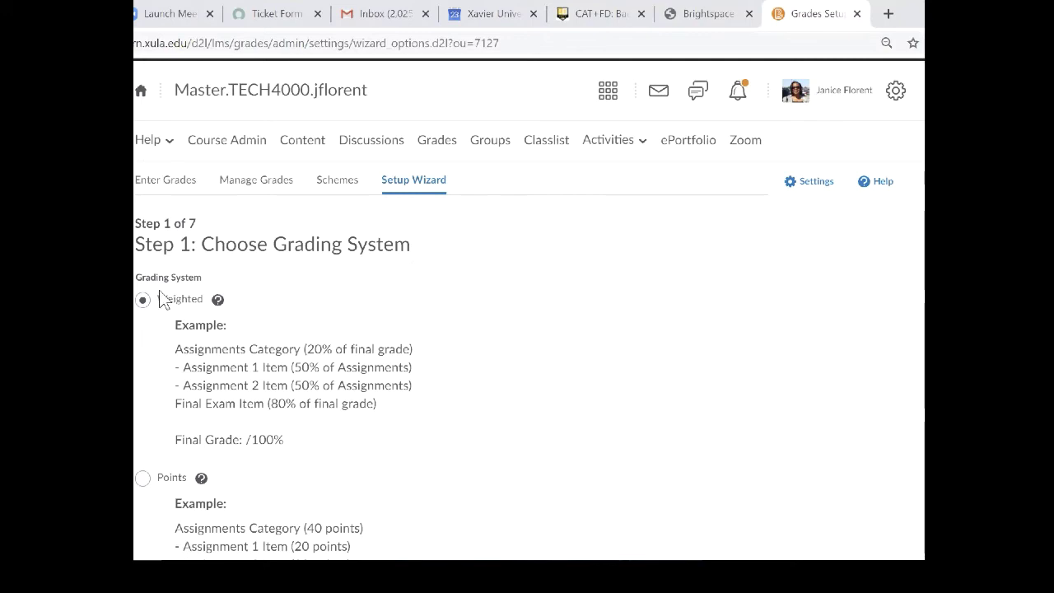
scroll(337, 301, "down", 5)
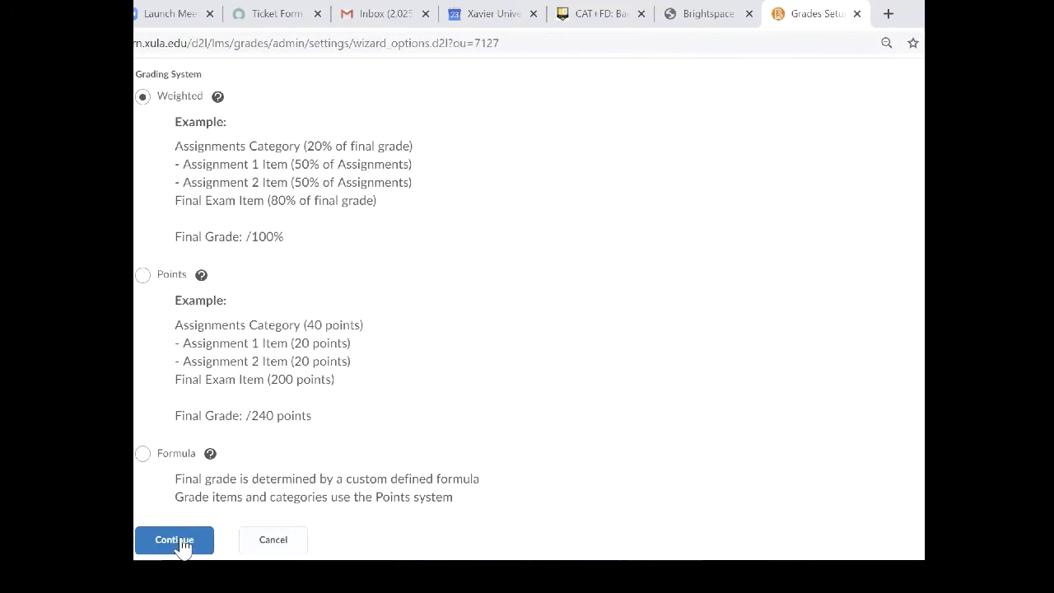
left_click(177, 542)
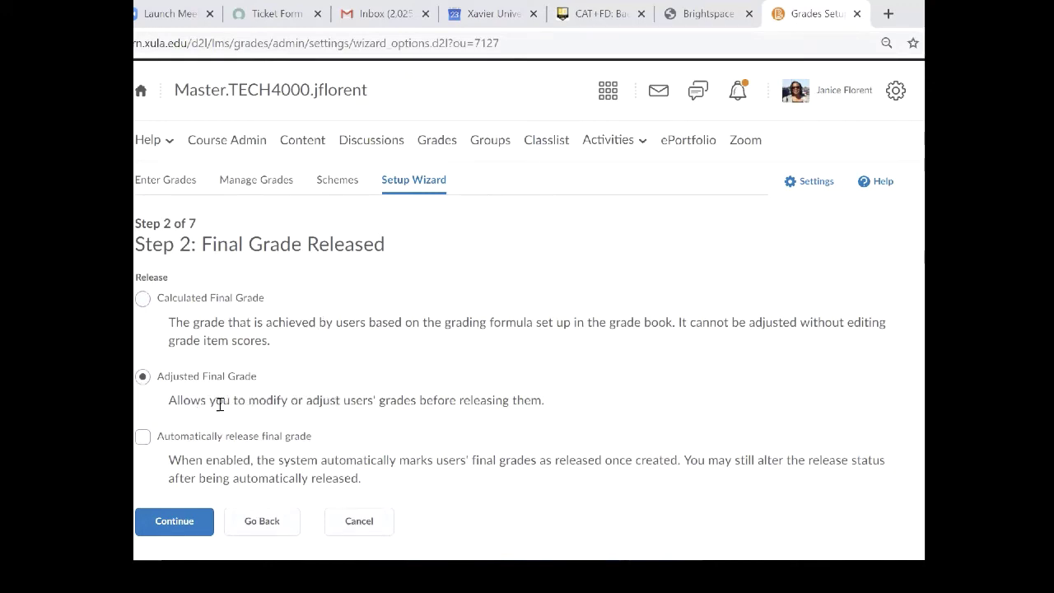
Accept releasing the Adjusted Final Grade, and keep grade calculations on Drop ungraded items with automatic final grade updates.
left_click(176, 527)
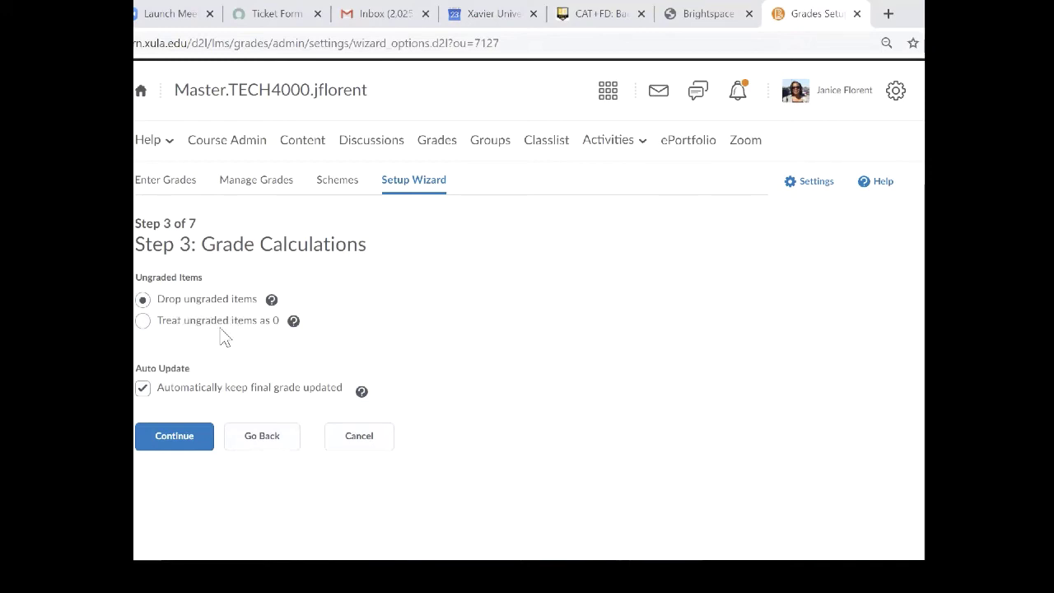
left_click(201, 301)
left_click(178, 443)
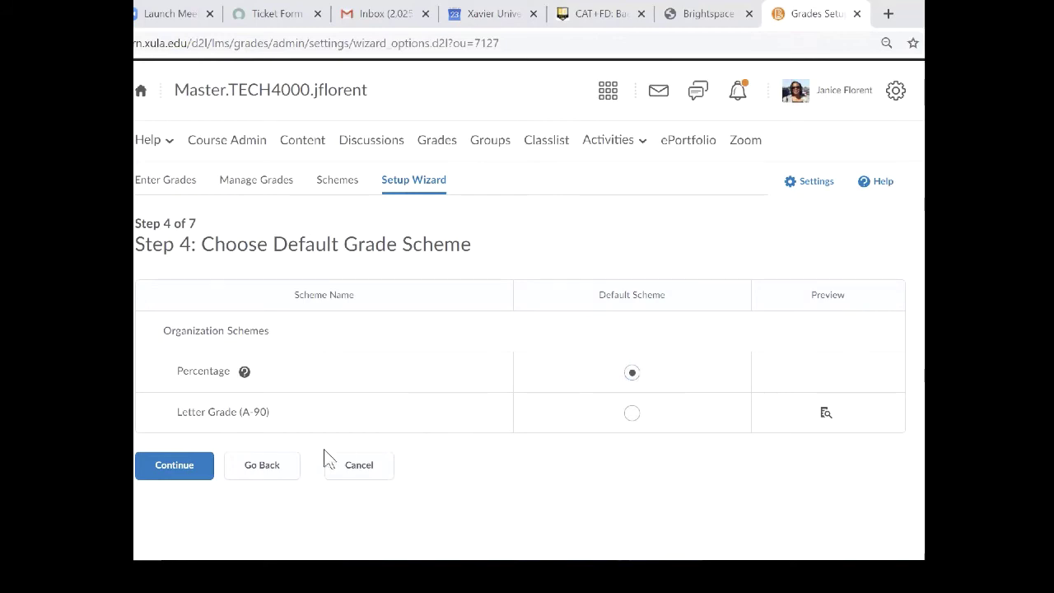
Accept Percentage as the default grade scheme, and keep the managing and student view display options at 2 decimal places.
left_click(173, 466)
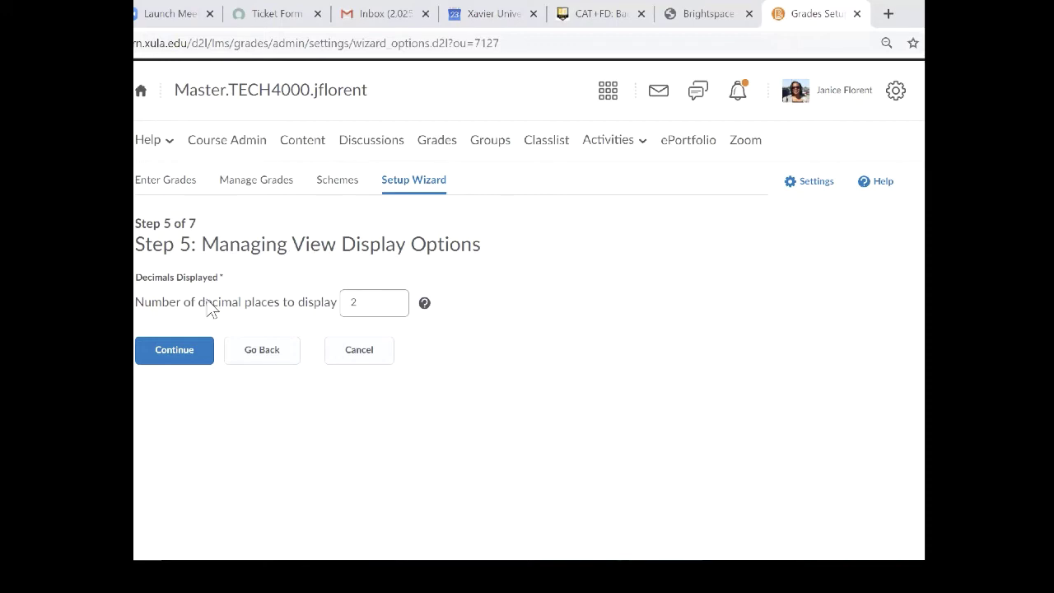
left_click(186, 359)
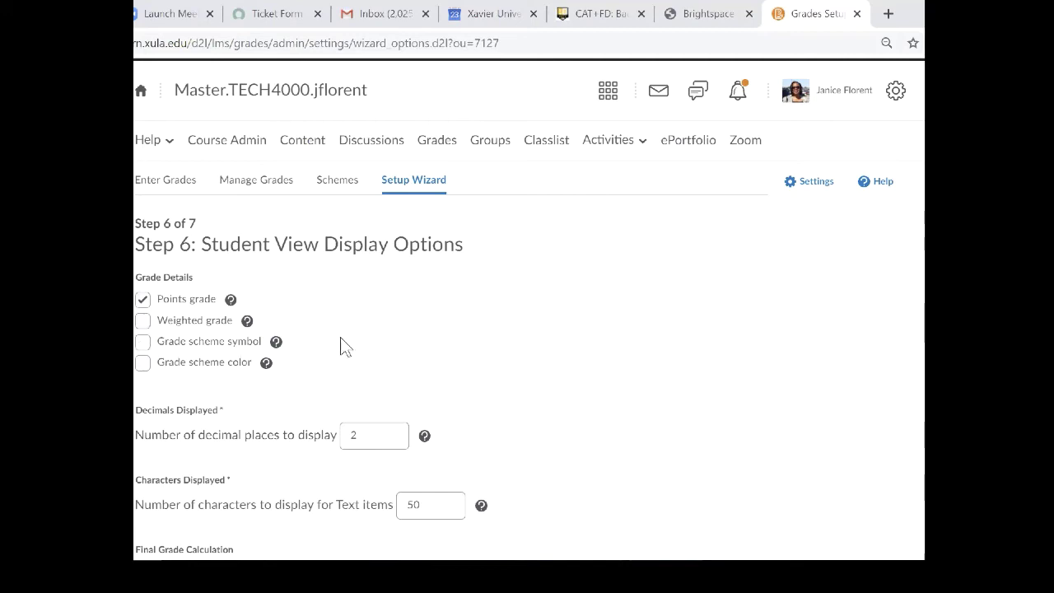
scroll(247, 453, "down", 1)
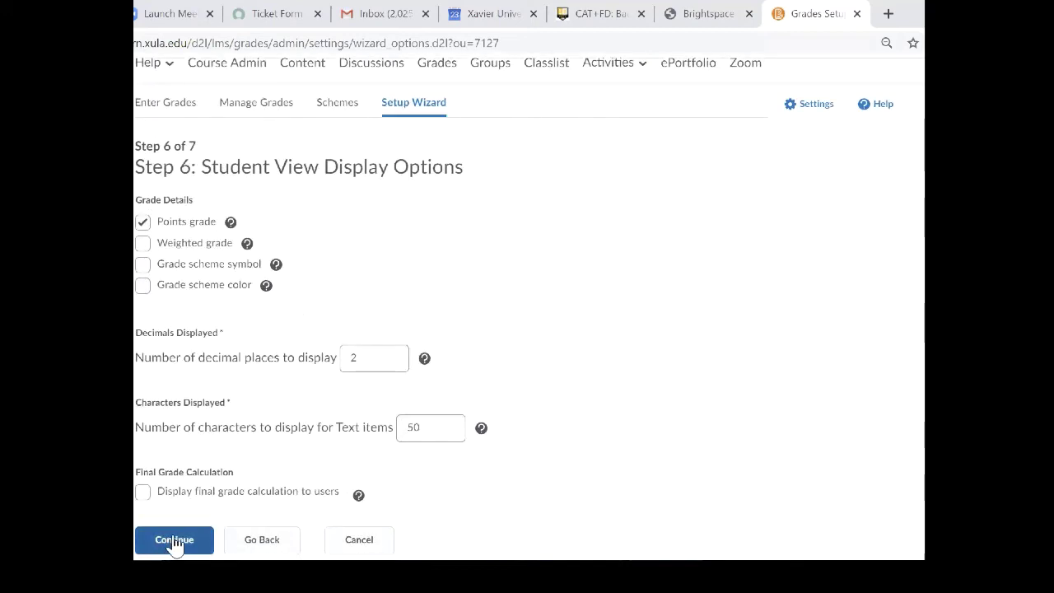
left_click(174, 540)
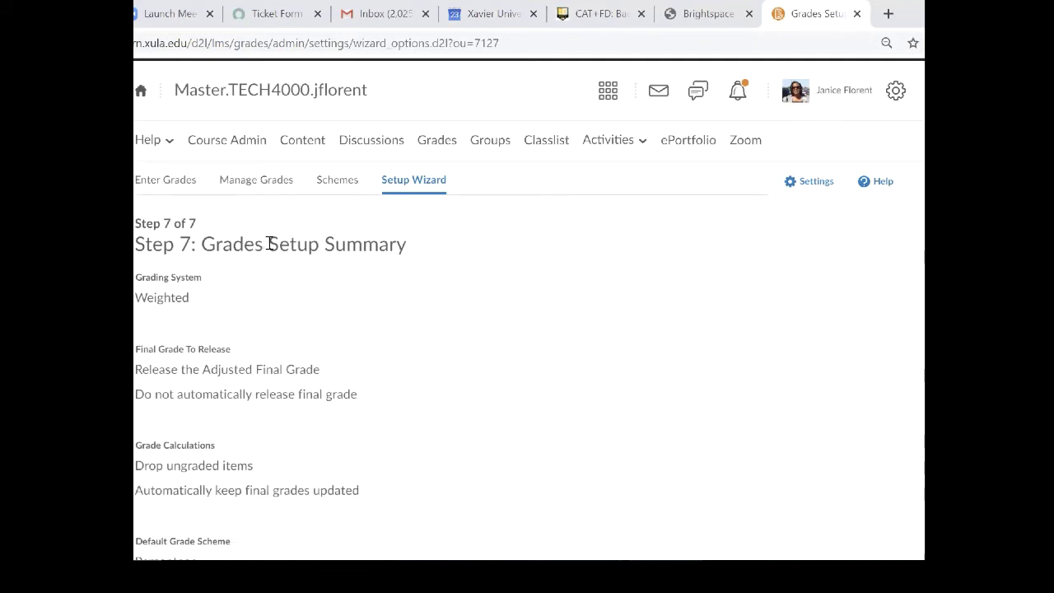
Review the grades setup summary and finish the wizard.
scroll(270, 243, "down", 4)
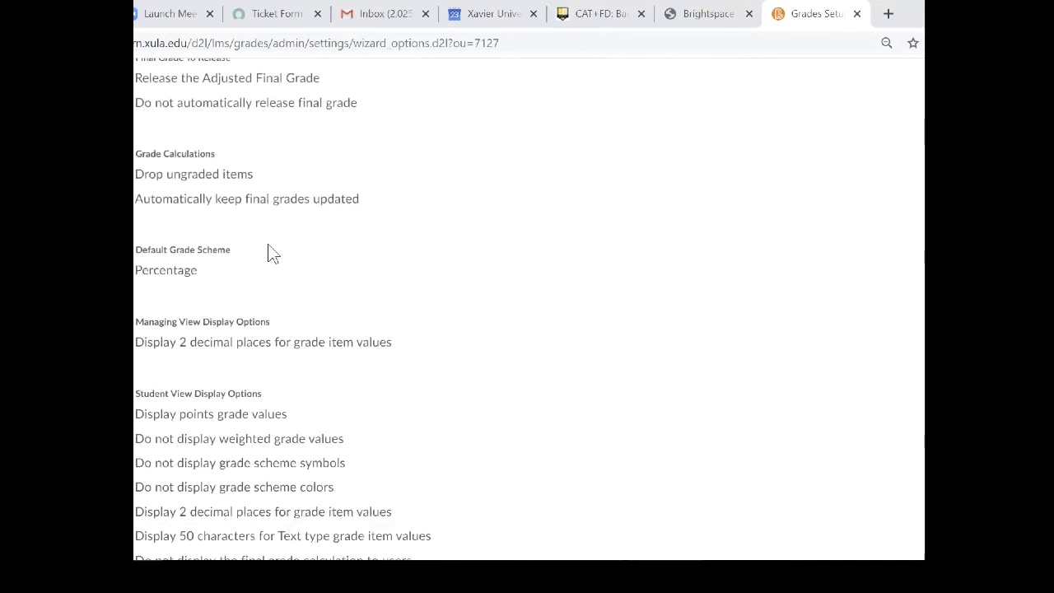
scroll(272, 256, "down", 2)
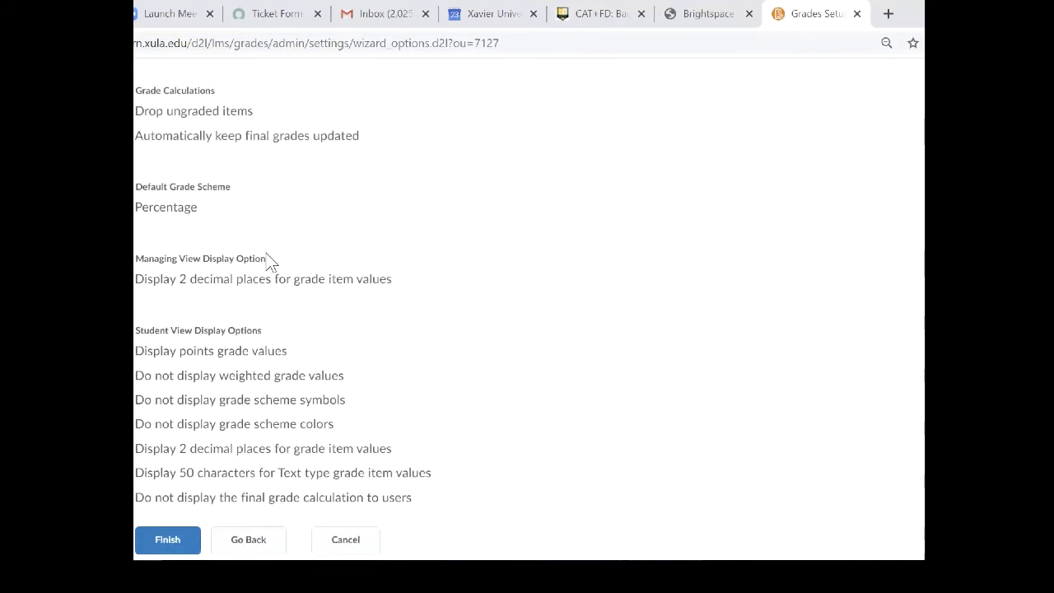
left_click(171, 546)
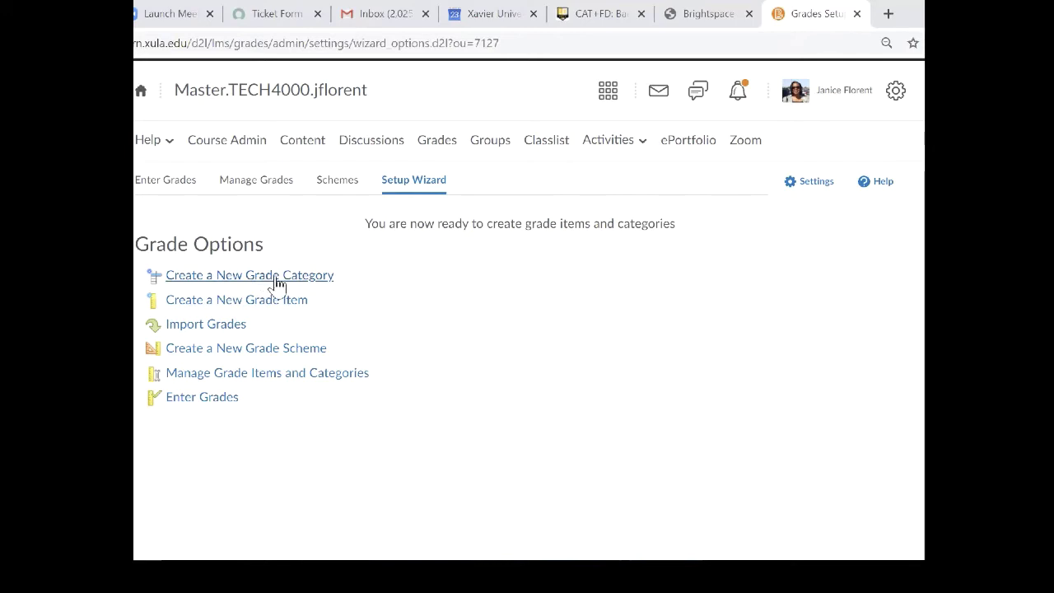
Create a new grade category and name it Quizzes.
left_click(280, 280)
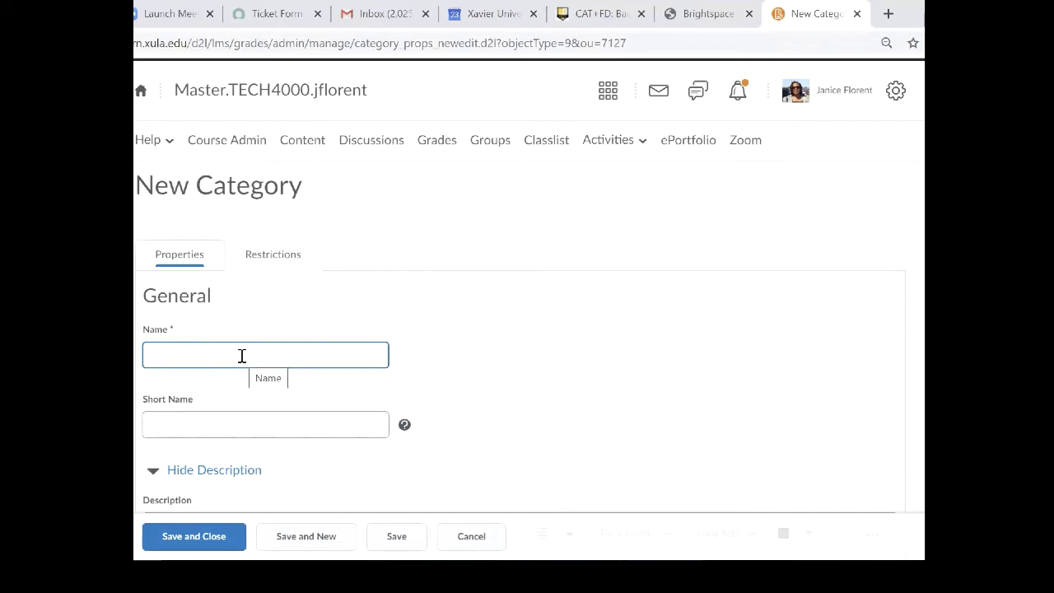
type("Qu")
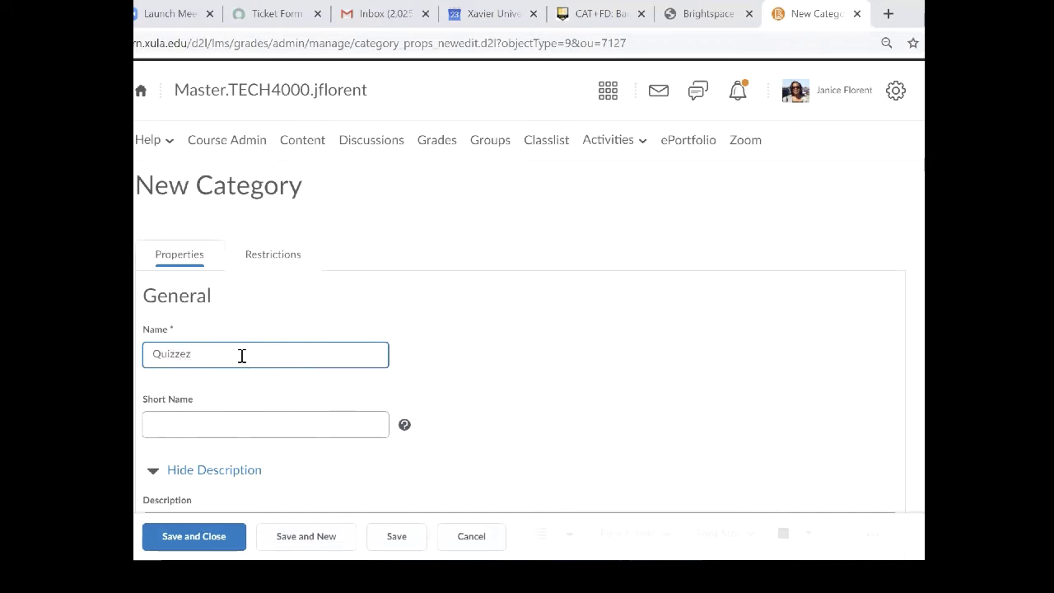
type("izzes")
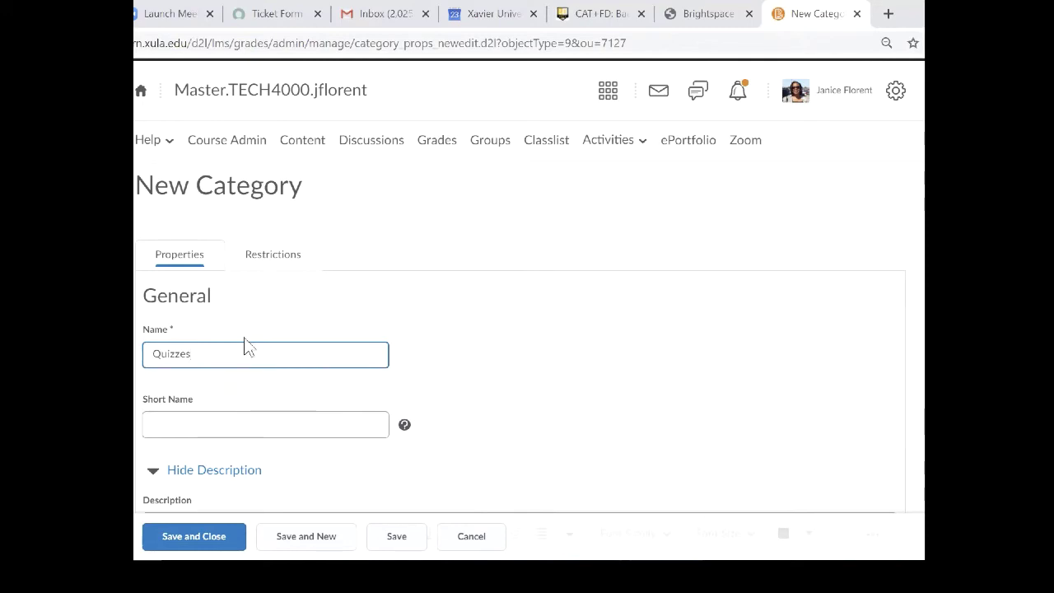
Set the Quizzes category's weight to 10, leaving the short name and description empty.
scroll(252, 400, "down", 4)
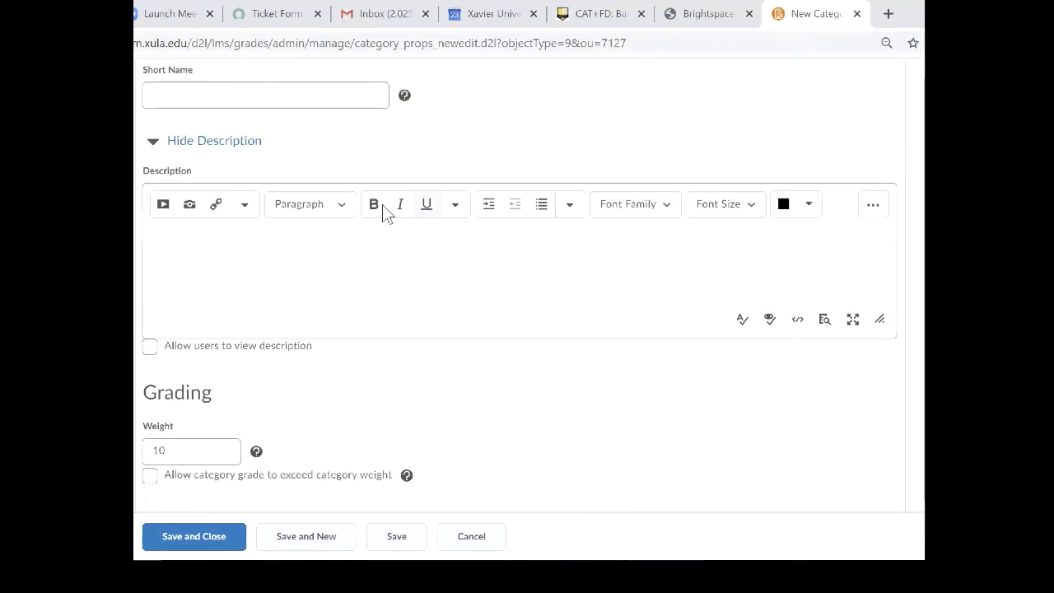
scroll(317, 182, "up", 2)
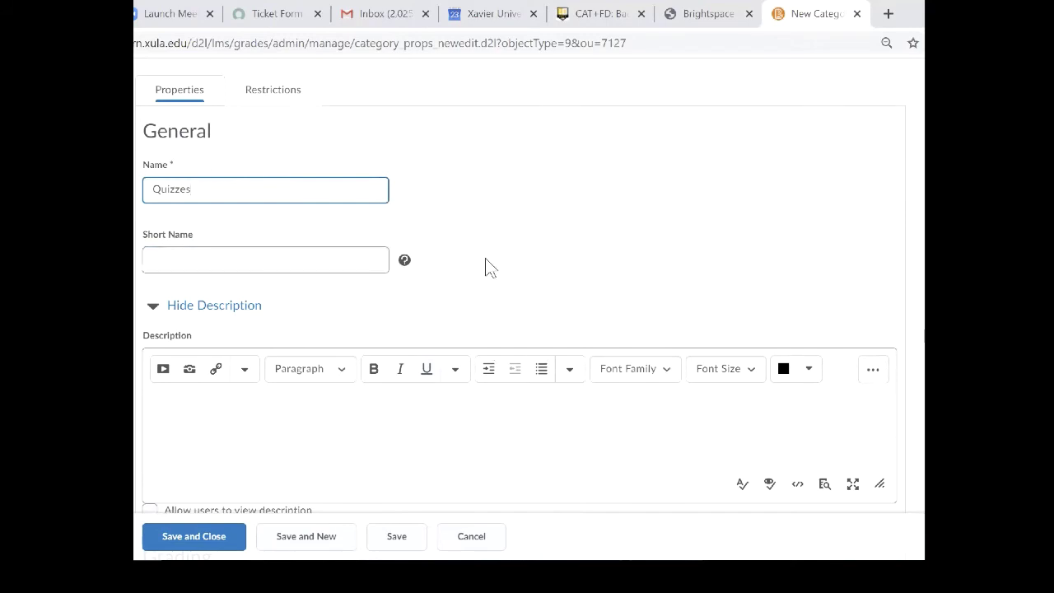
scroll(360, 301, "down", 1)
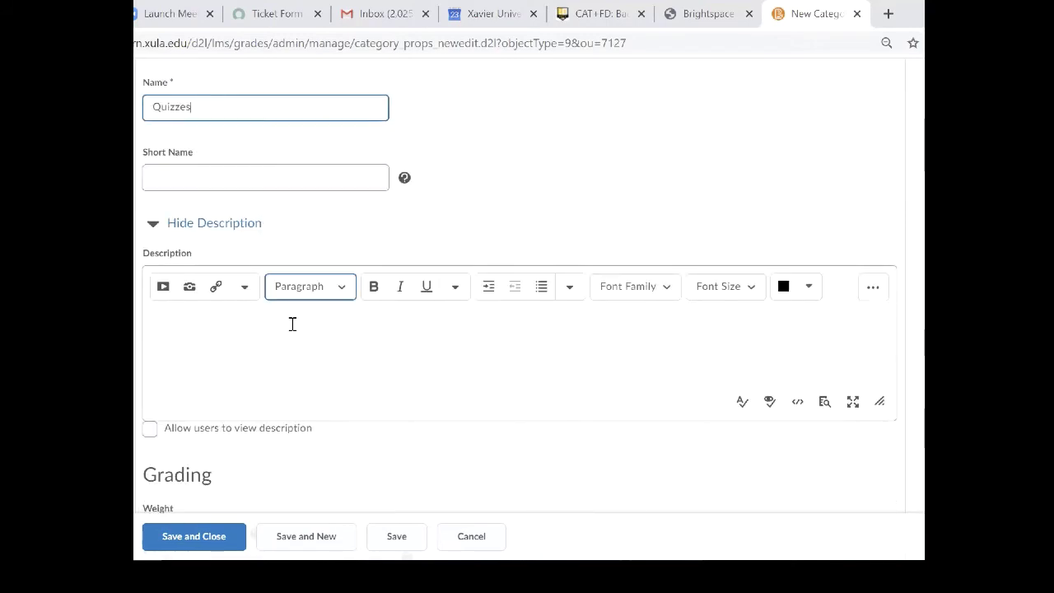
scroll(359, 305, "down", 2)
scroll(204, 291, "down", 1)
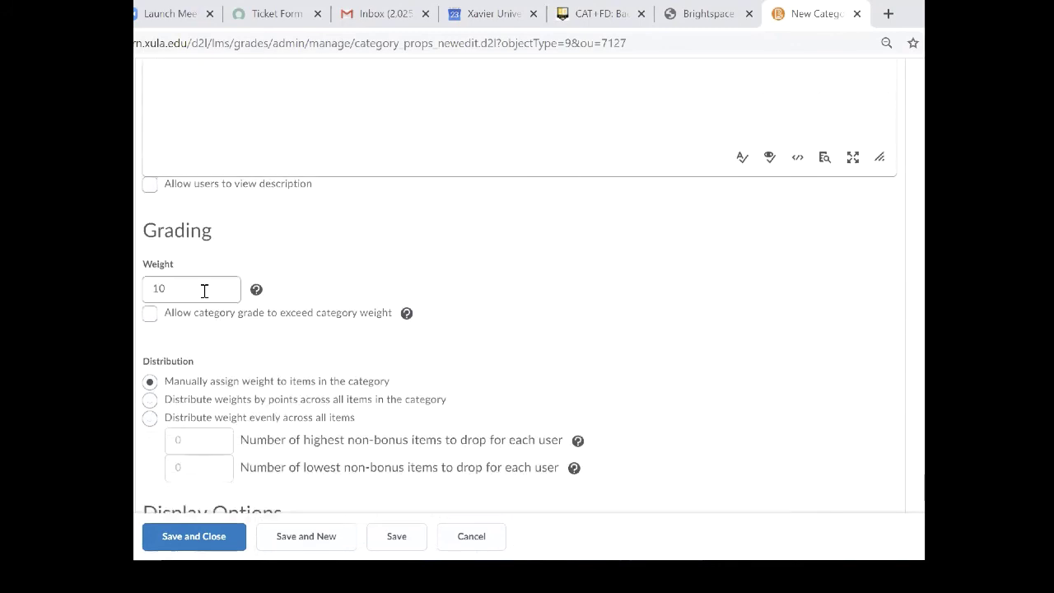
left_click(181, 285)
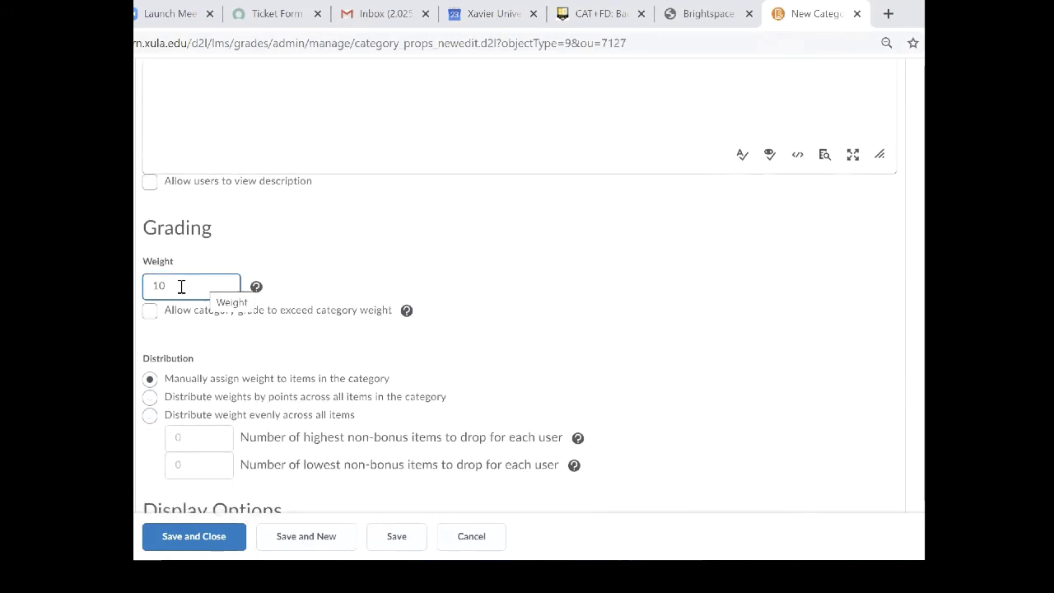
type("10")
left_click(458, 290)
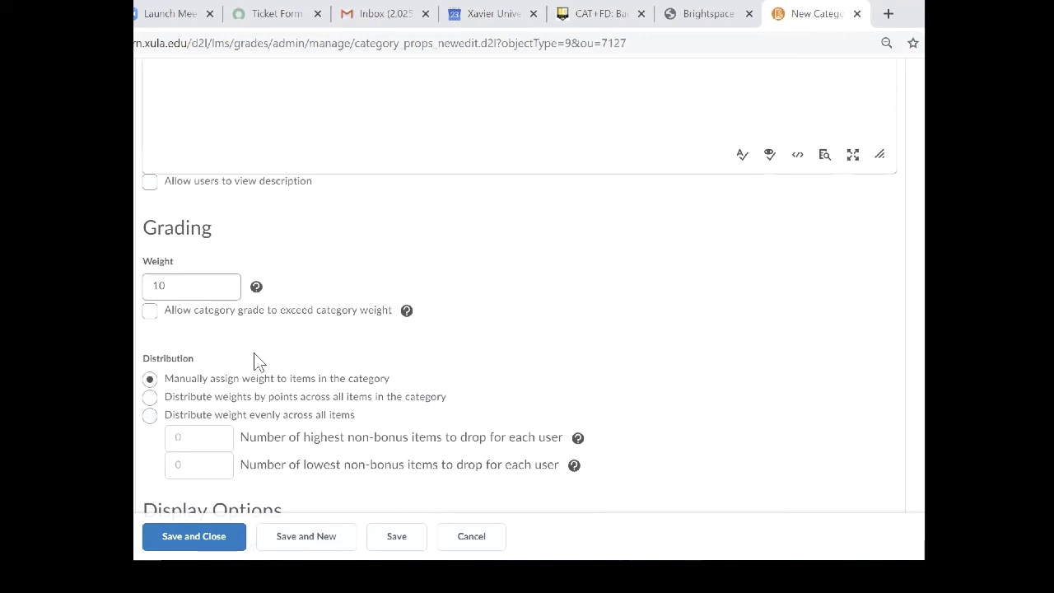
Distribute the category's weight evenly across all items, then save and close the Quizzes category.
scroll(230, 345, "down", 1)
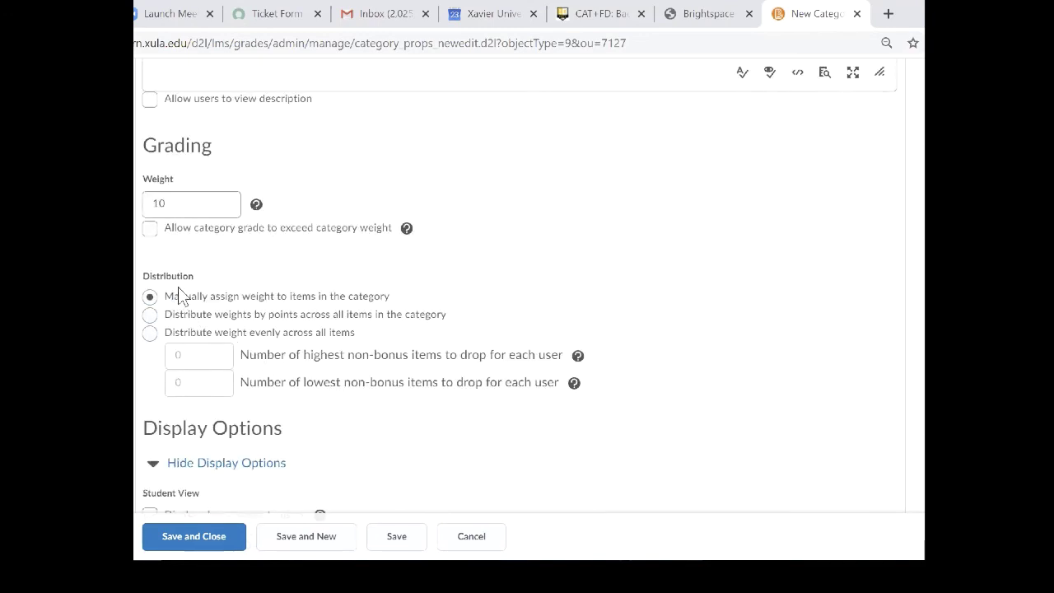
left_click(178, 296)
left_click(189, 331)
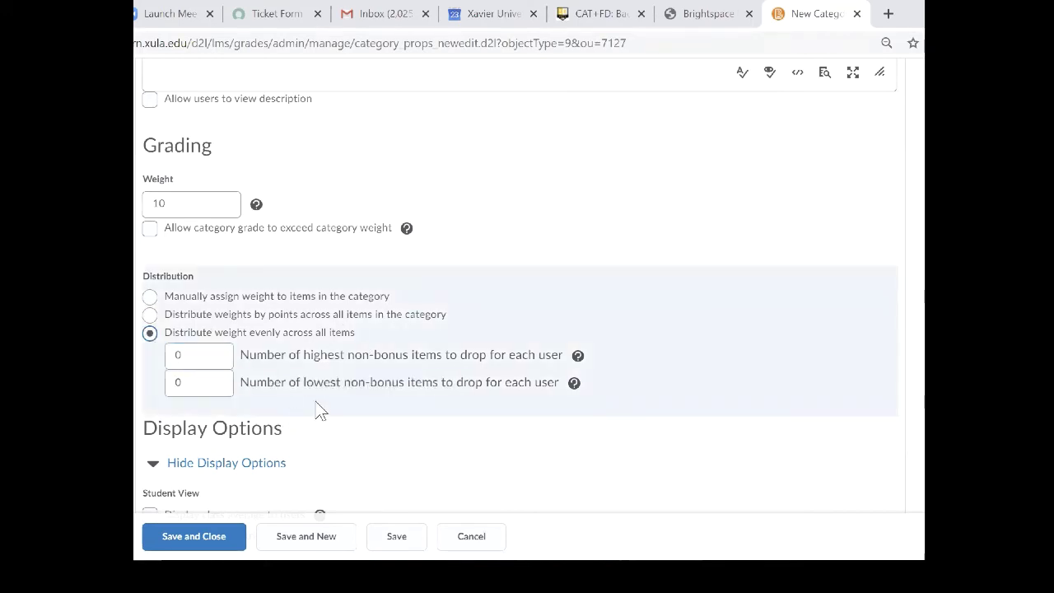
scroll(356, 406, "down", 3)
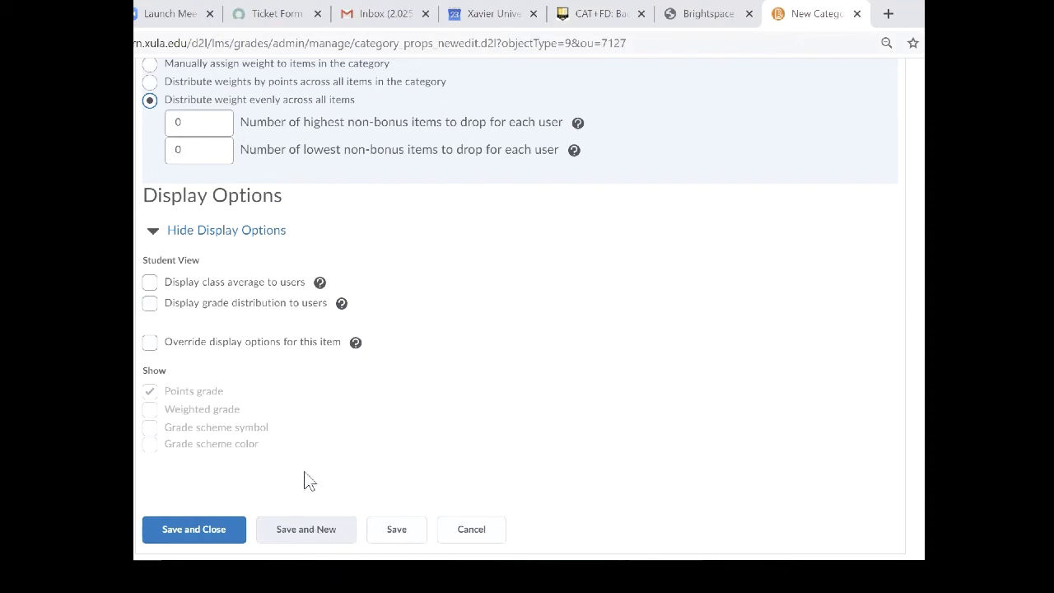
left_click(217, 534)
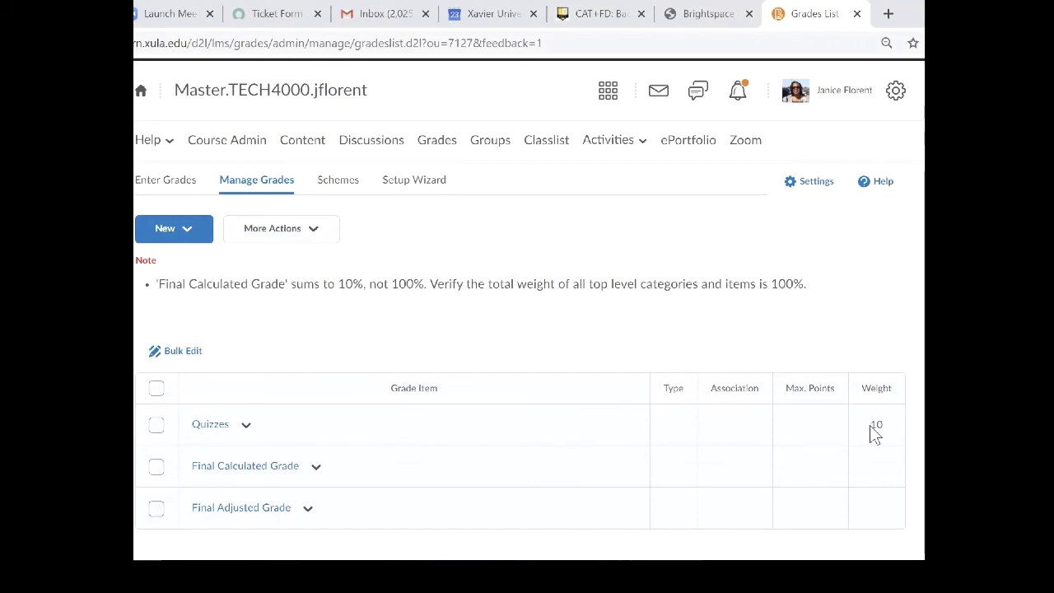
Create a new Numeric grade item and name it Quiz 1.
left_click(189, 233)
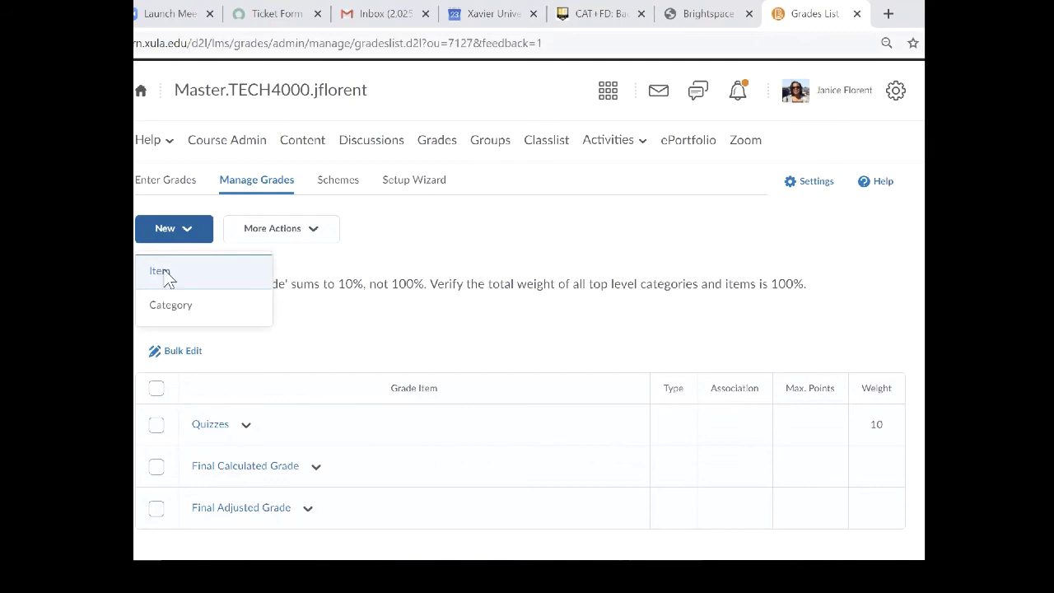
left_click(165, 277)
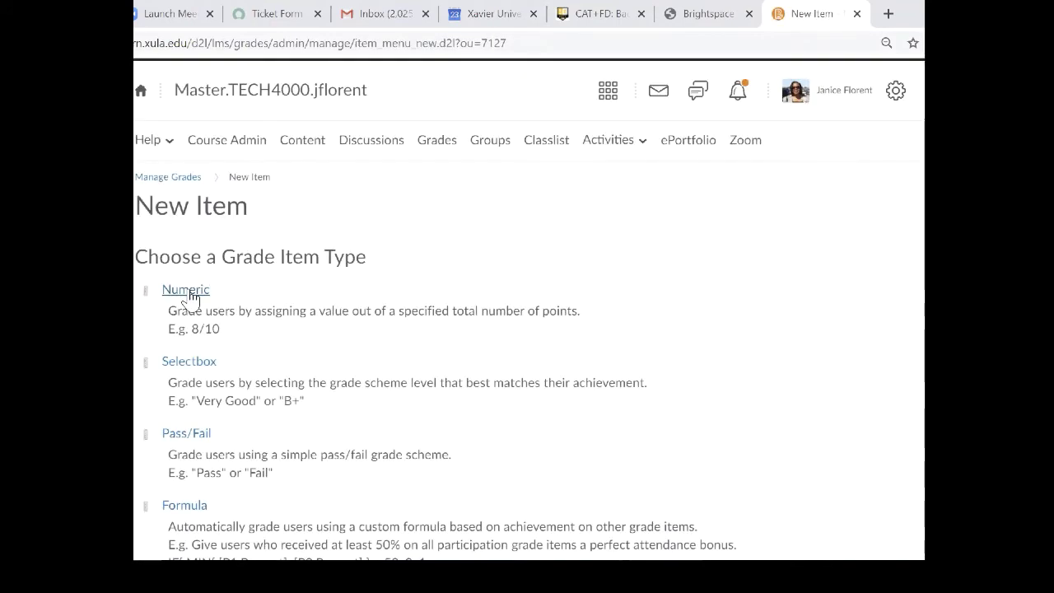
left_click(189, 294)
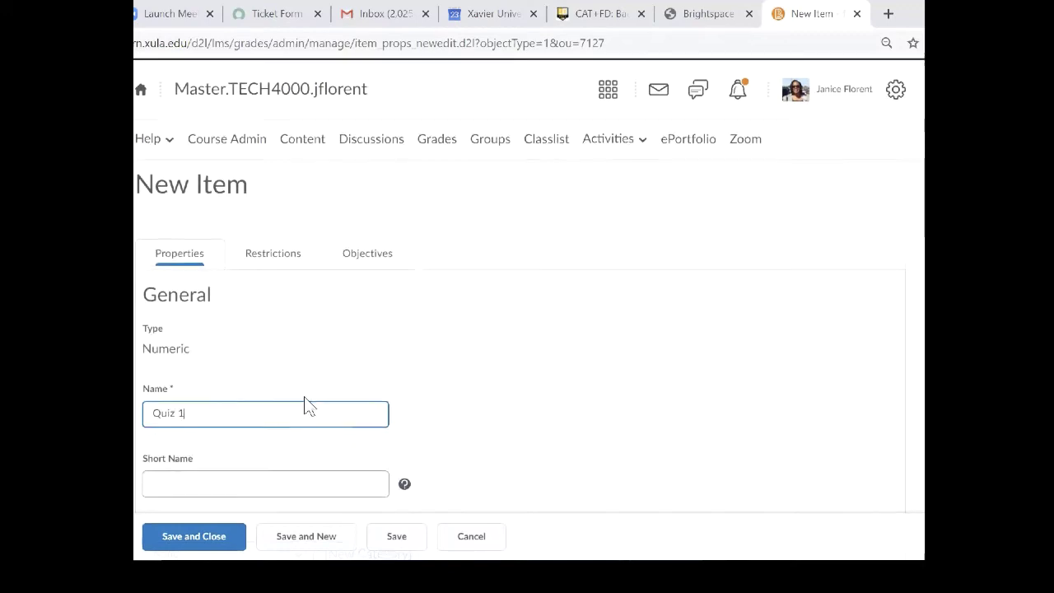
Assign the Quiz 1 grade item to the Quizzes category.
scroll(280, 362, "down", 3)
scroll(274, 363, "down", 2)
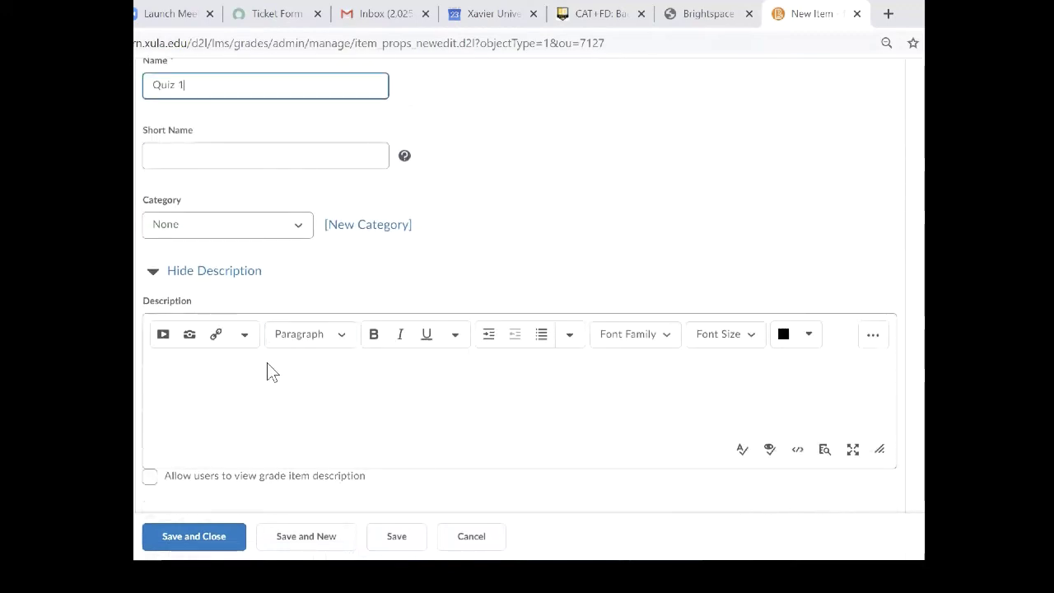
scroll(267, 362, "down", 1)
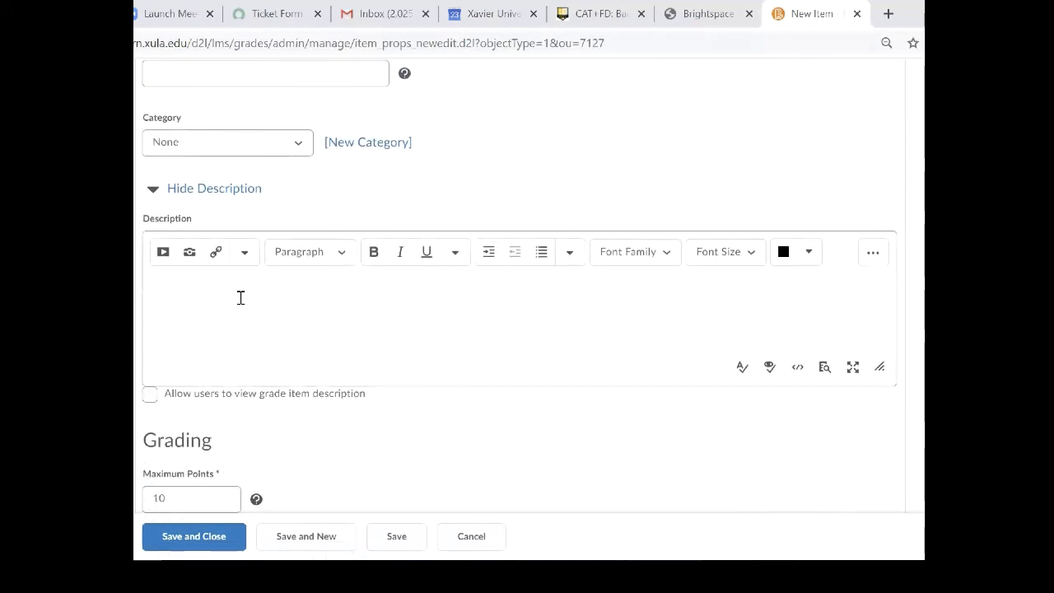
left_click(304, 146)
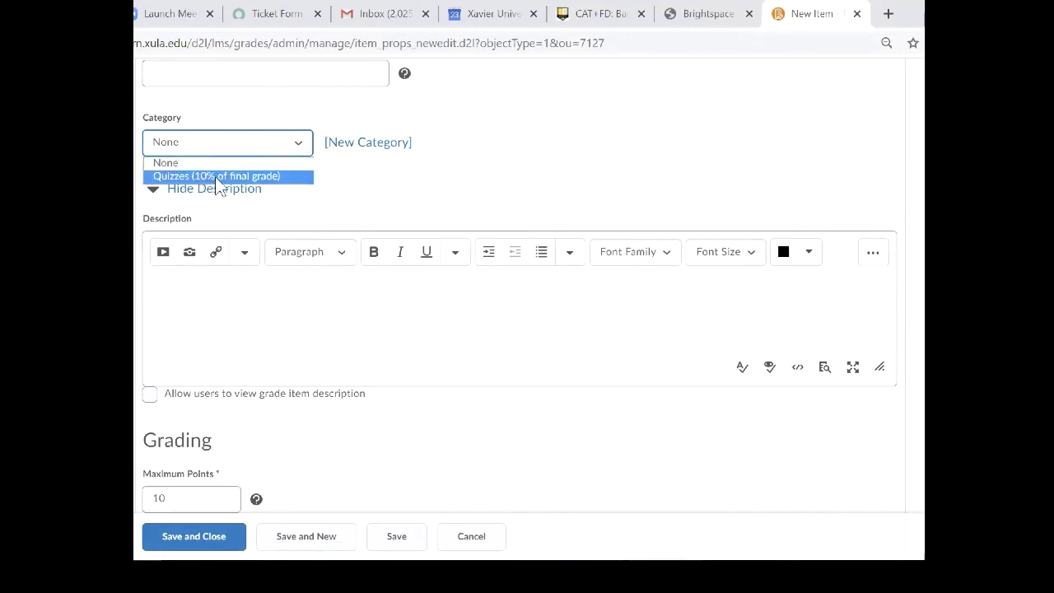
left_click(218, 177)
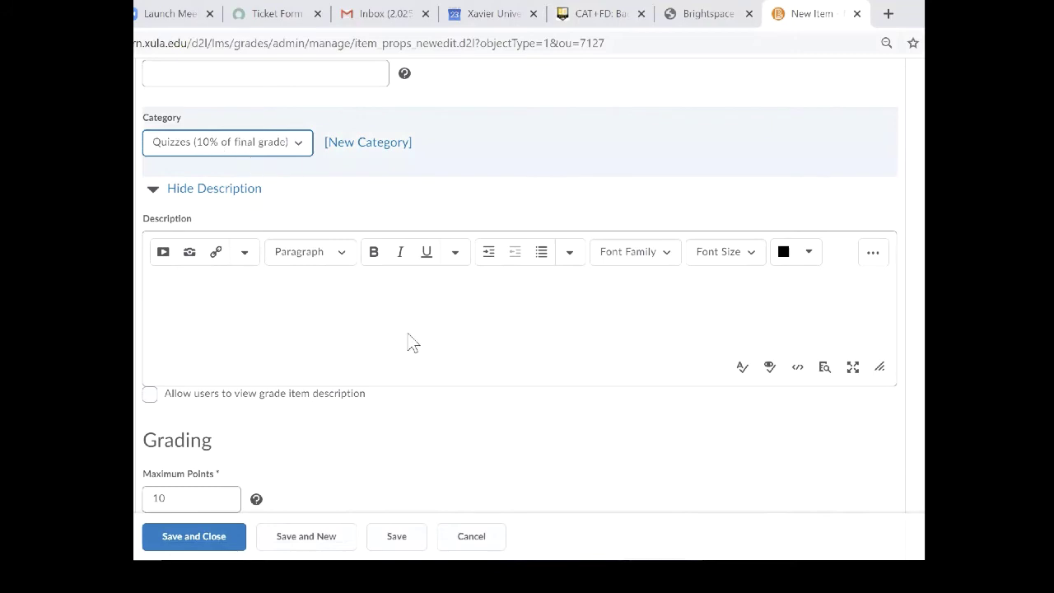
Set Quiz 1's maximum points to 100, keep the other grading and display options, and save it while starting another grade item.
scroll(195, 334, "down", 2)
left_click(193, 330)
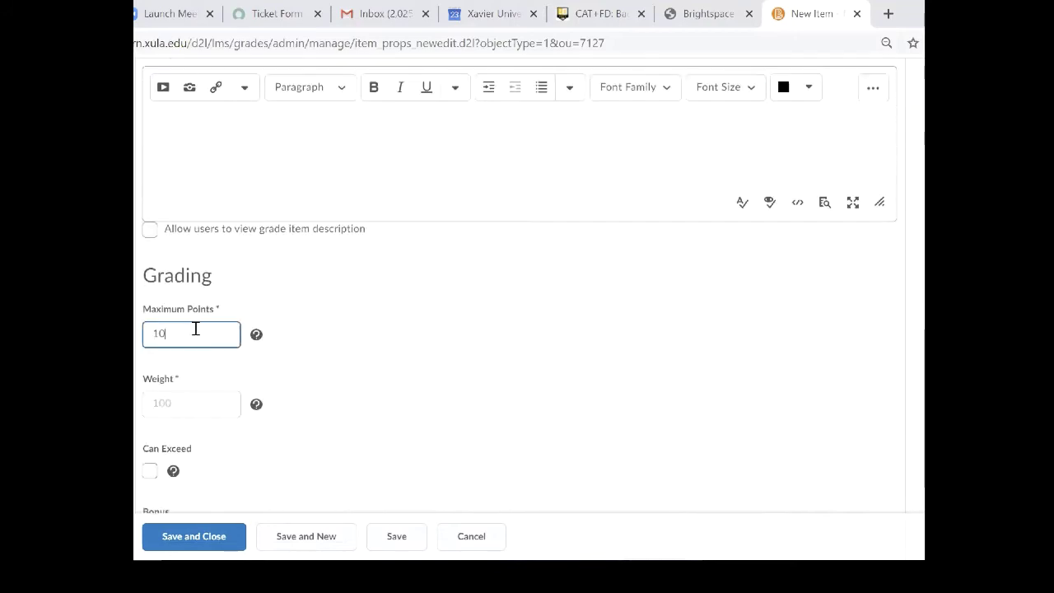
type("100")
scroll(332, 409, "down", 2)
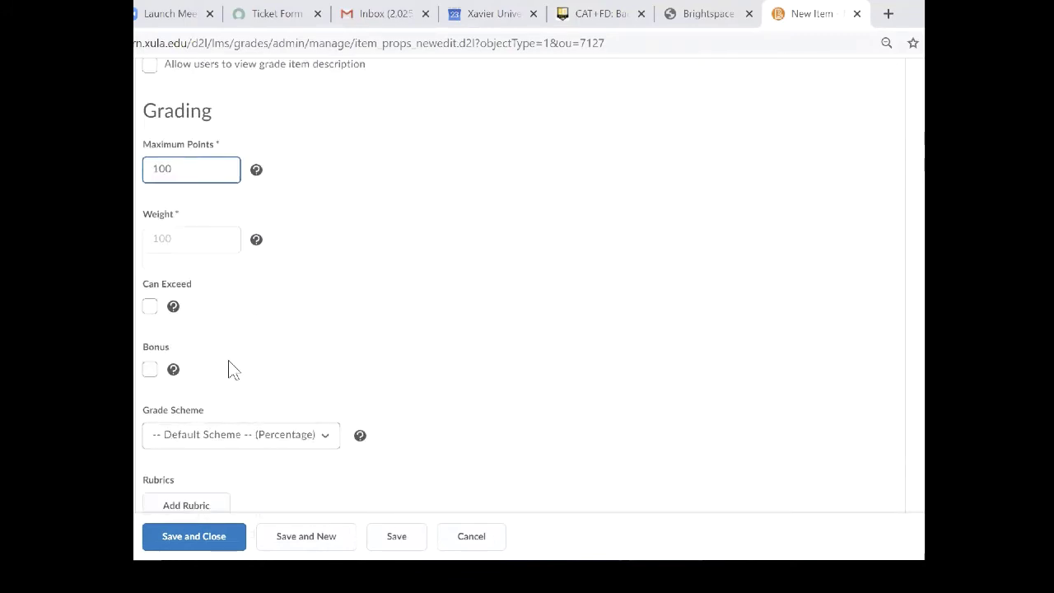
scroll(266, 338, "down", 3)
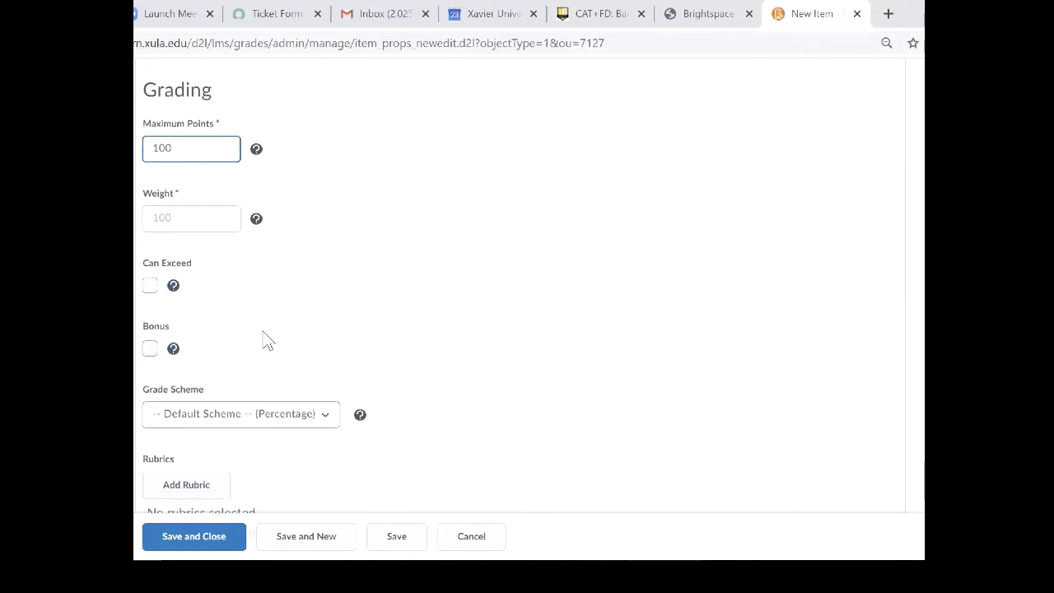
scroll(266, 356, "down", 4)
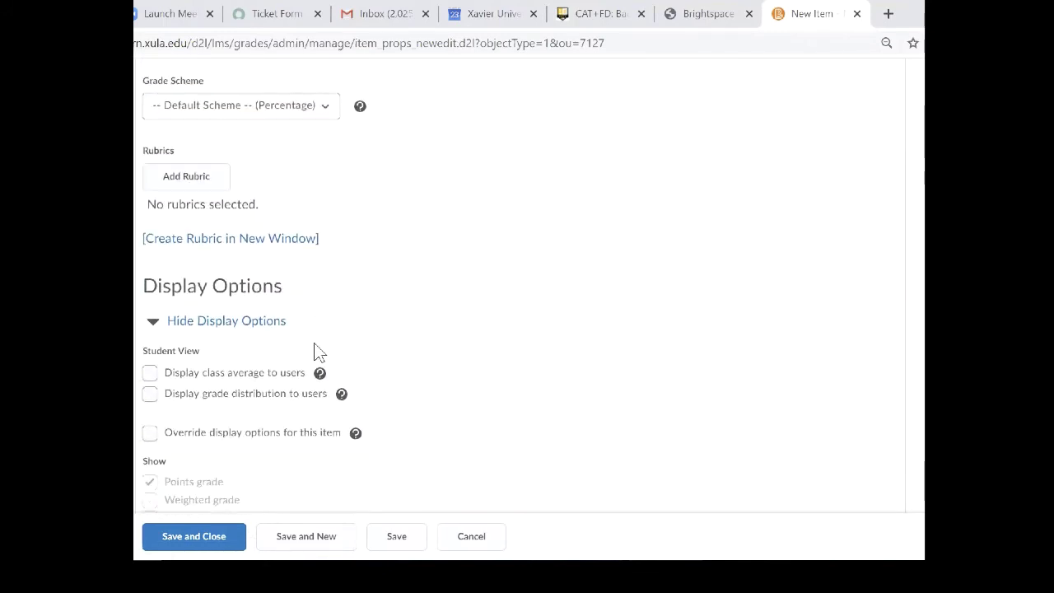
scroll(256, 371, "down", 2)
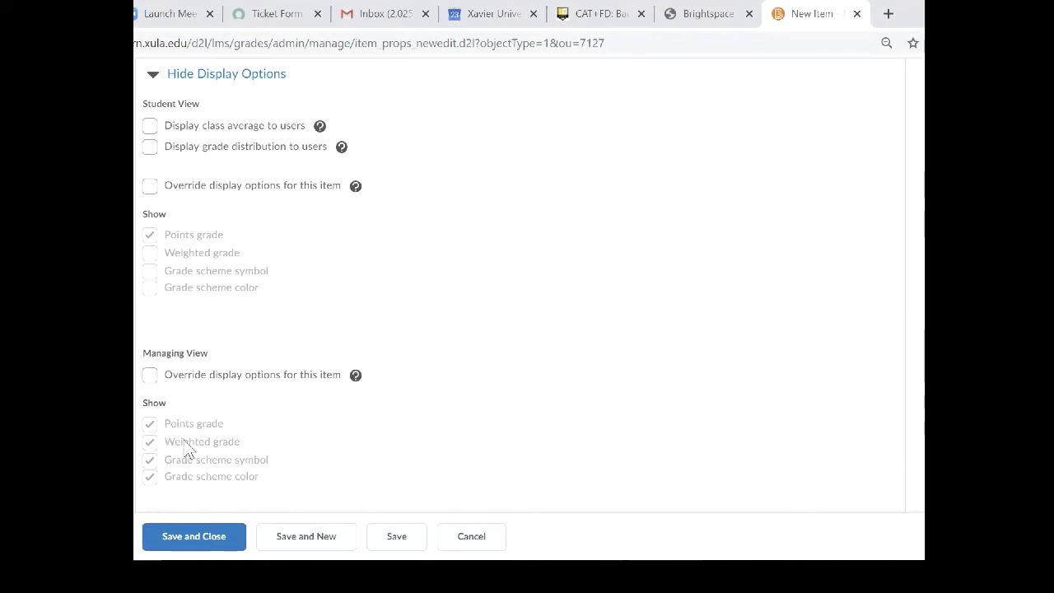
left_click(319, 544)
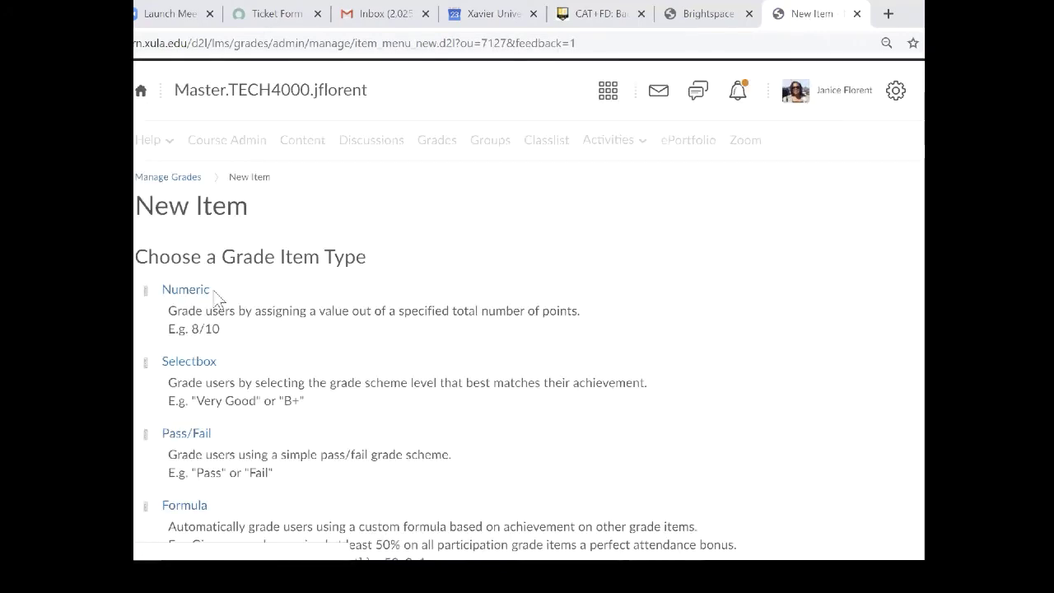
Create a Numeric grade item named Quiz 2 and assign it to the Quizzes category.
left_click(188, 293)
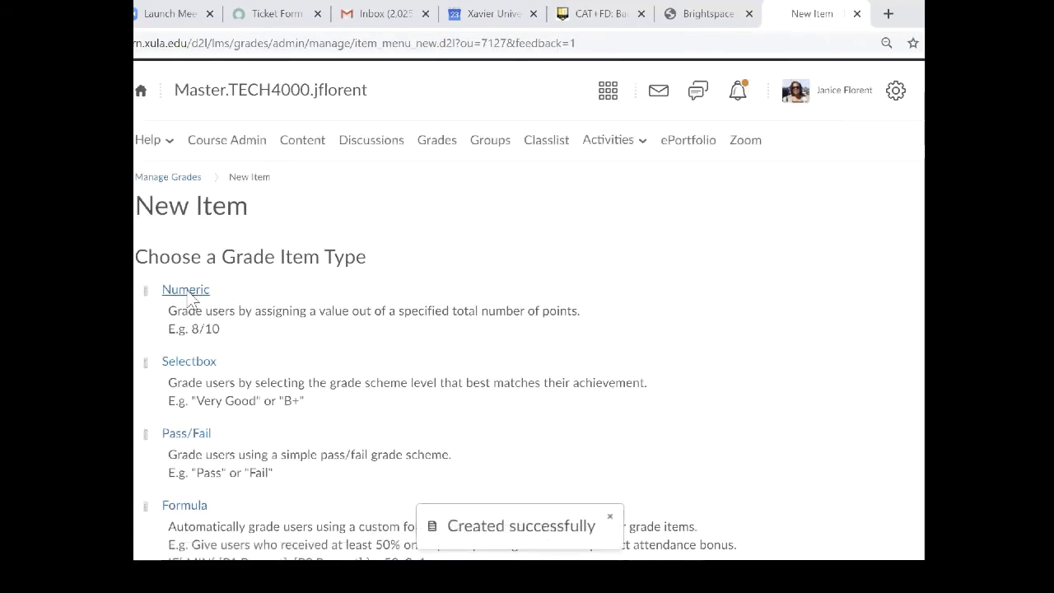
left_click(287, 414)
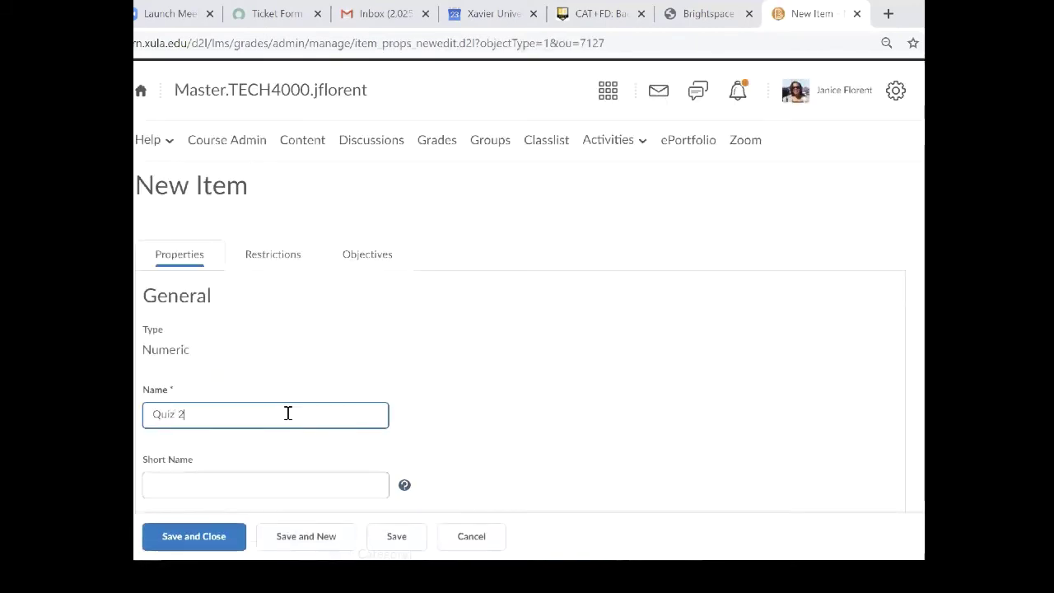
scroll(365, 381, "down", 2)
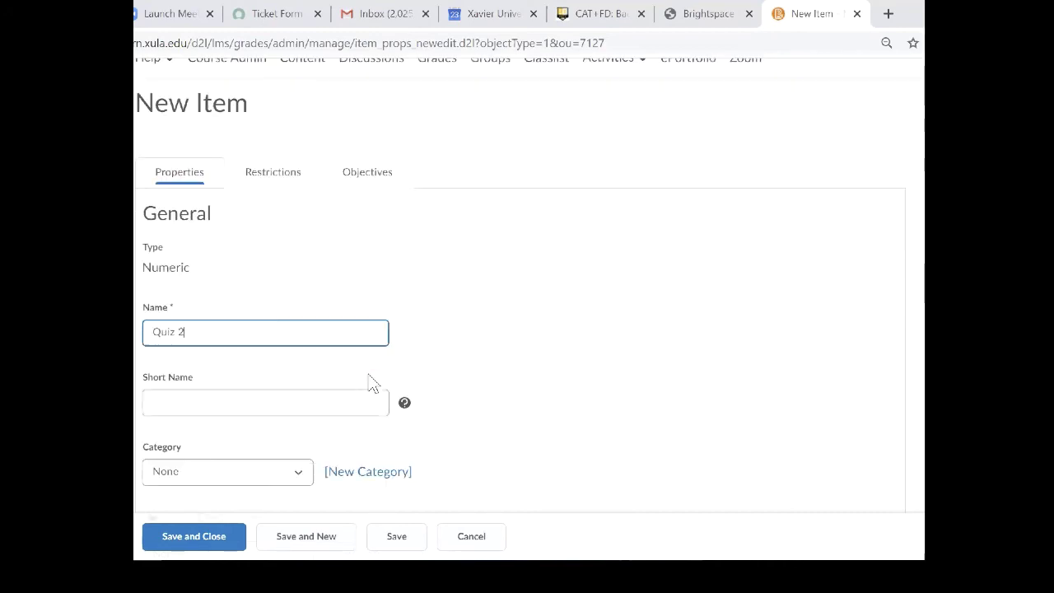
left_click(298, 400)
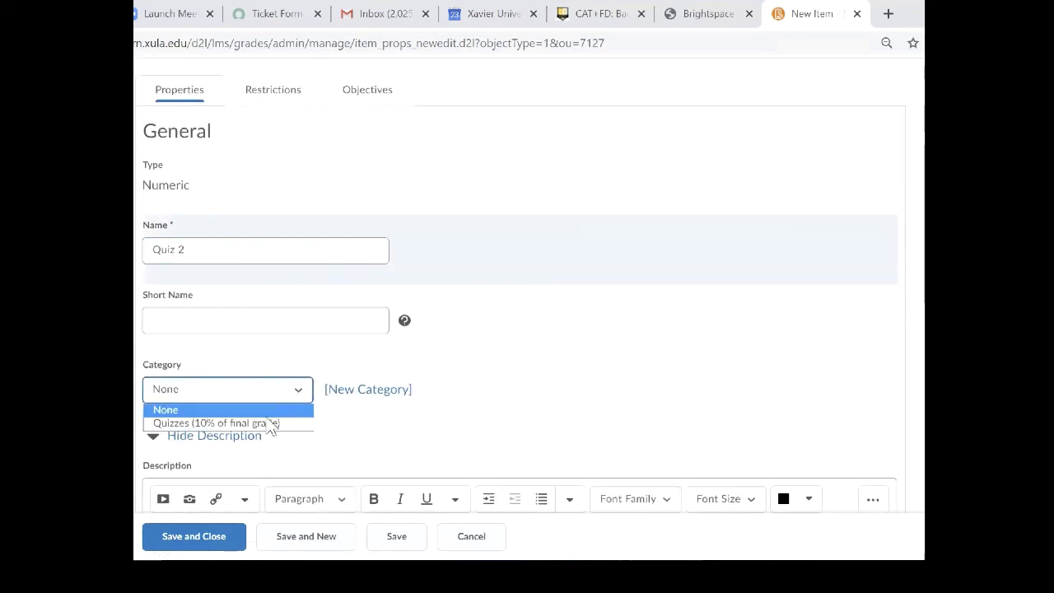
left_click(263, 426)
Set Quiz 2's maximum points to 100, keep the default grade scheme and display options, and save and close the item.
scroll(447, 389, "down", 5)
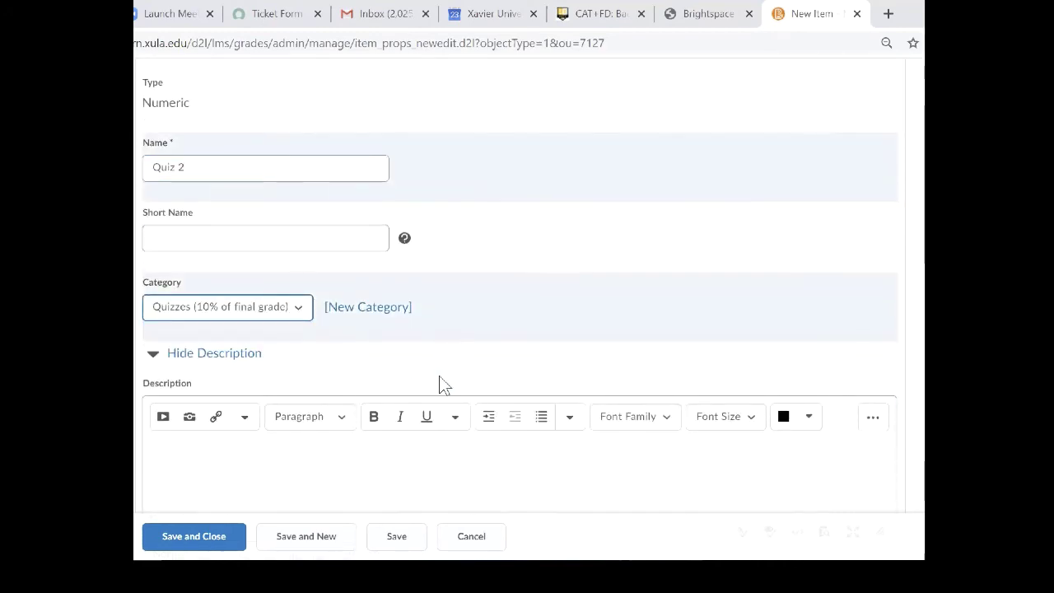
left_click(160, 335)
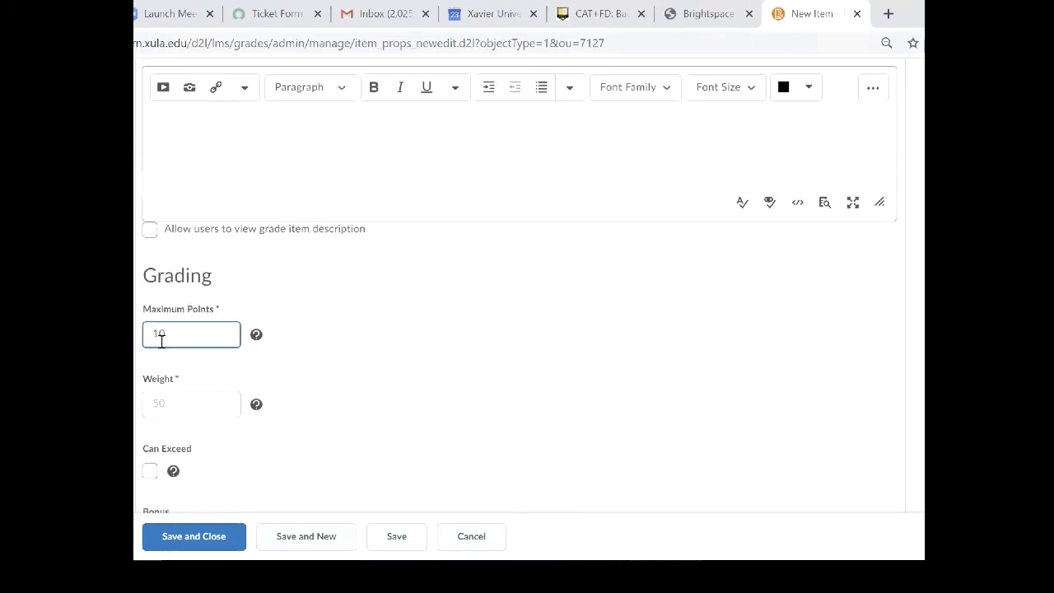
type("0")
left_click(209, 422)
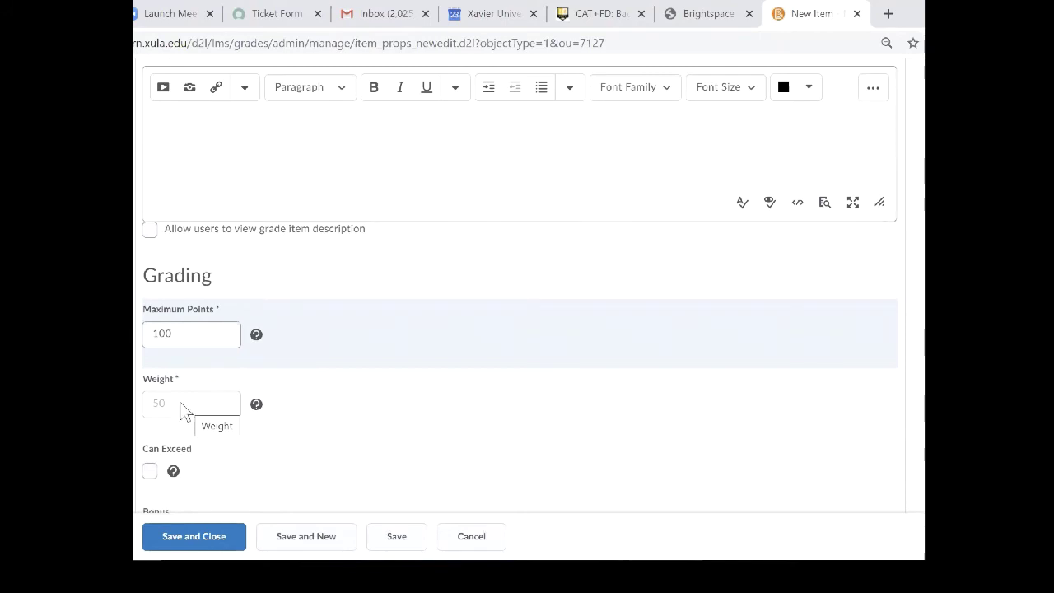
scroll(330, 412, "down", 3)
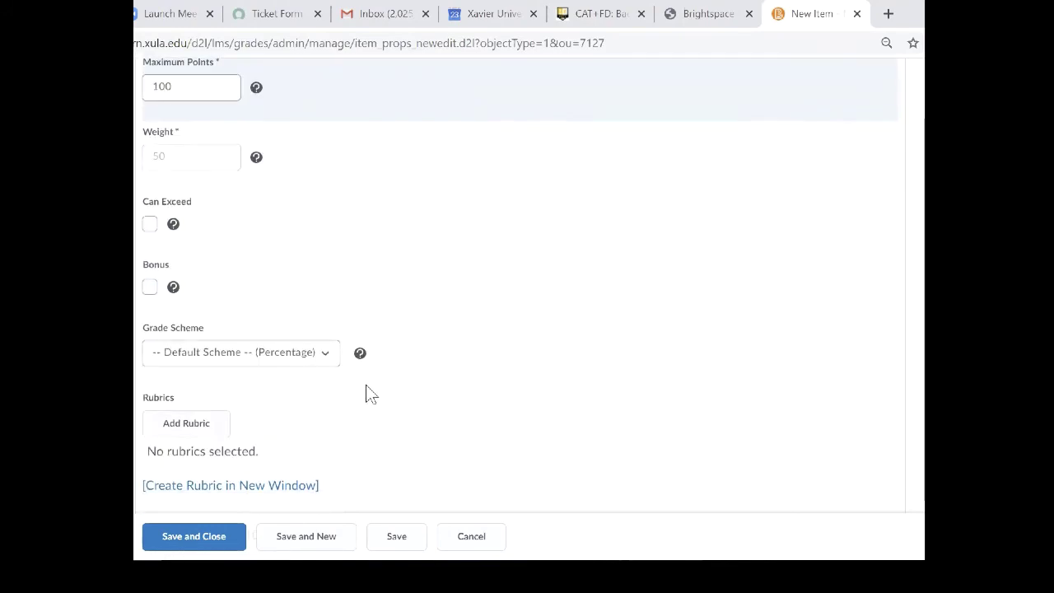
scroll(368, 393, "down", 3)
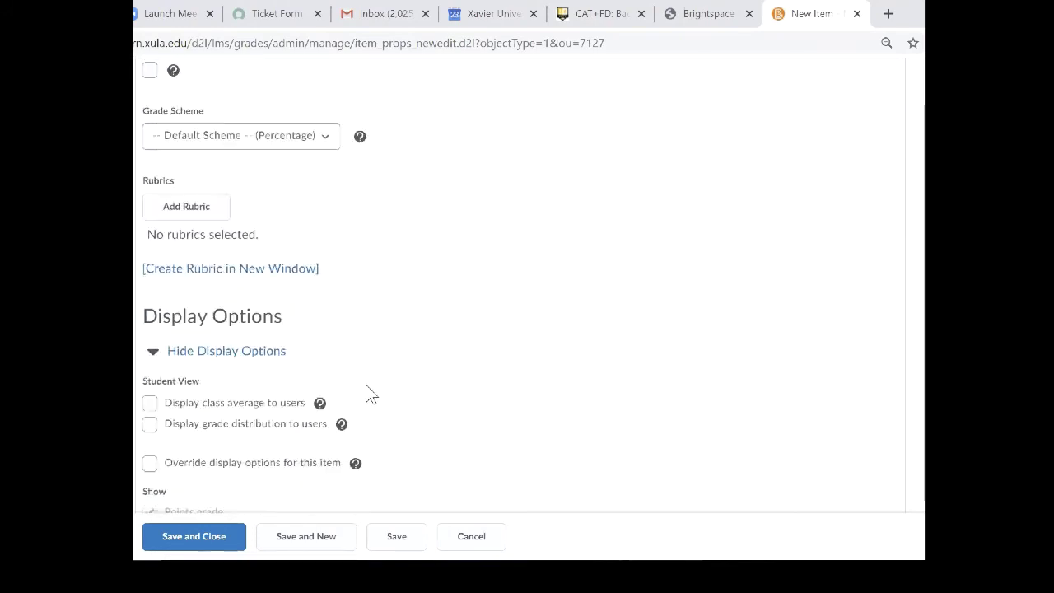
scroll(368, 393, "down", 4)
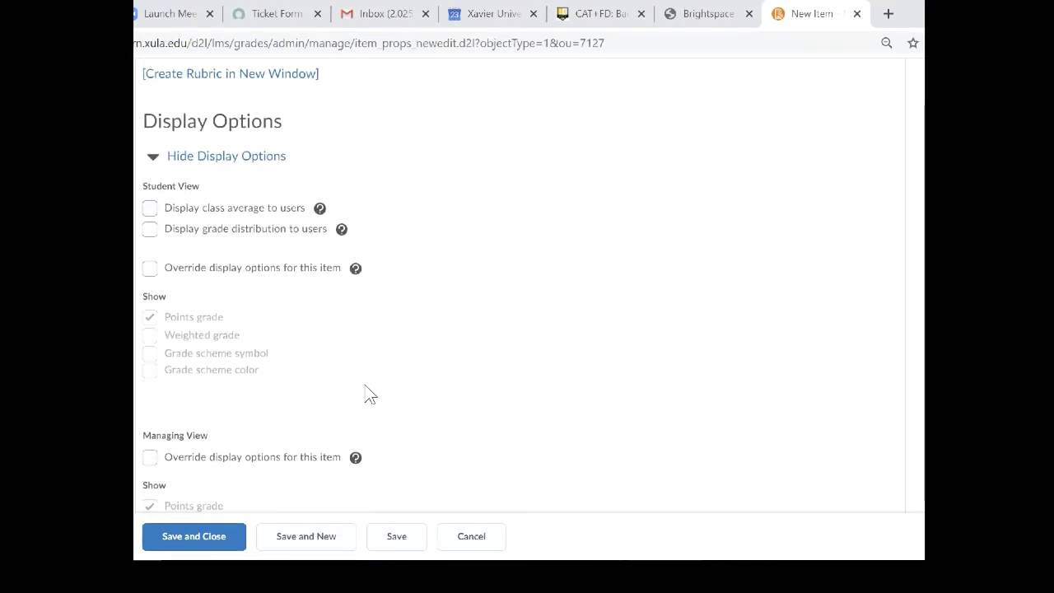
left_click(195, 538)
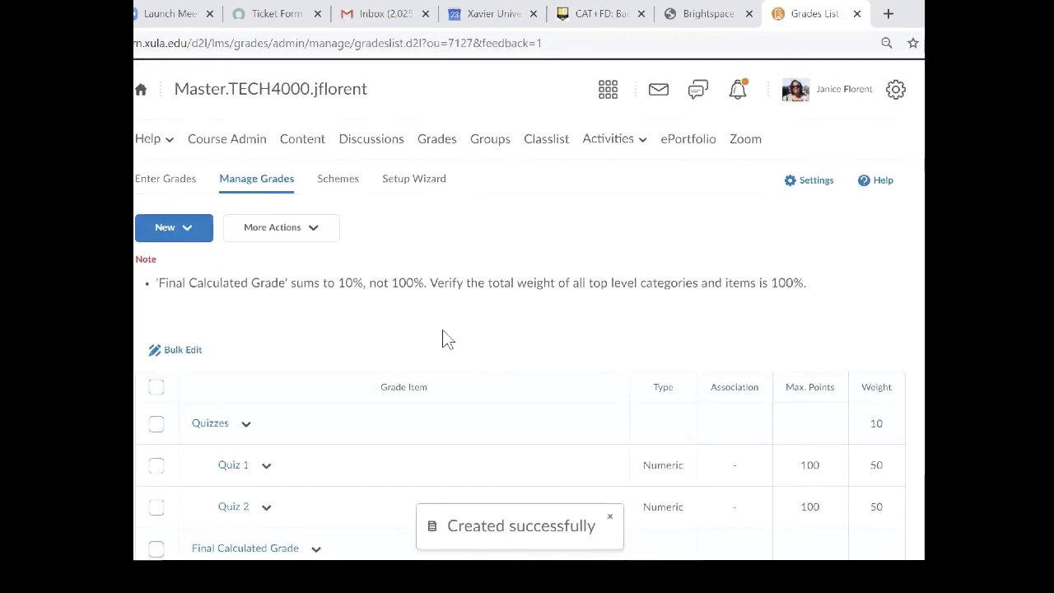
scroll(494, 354, "down", 1)
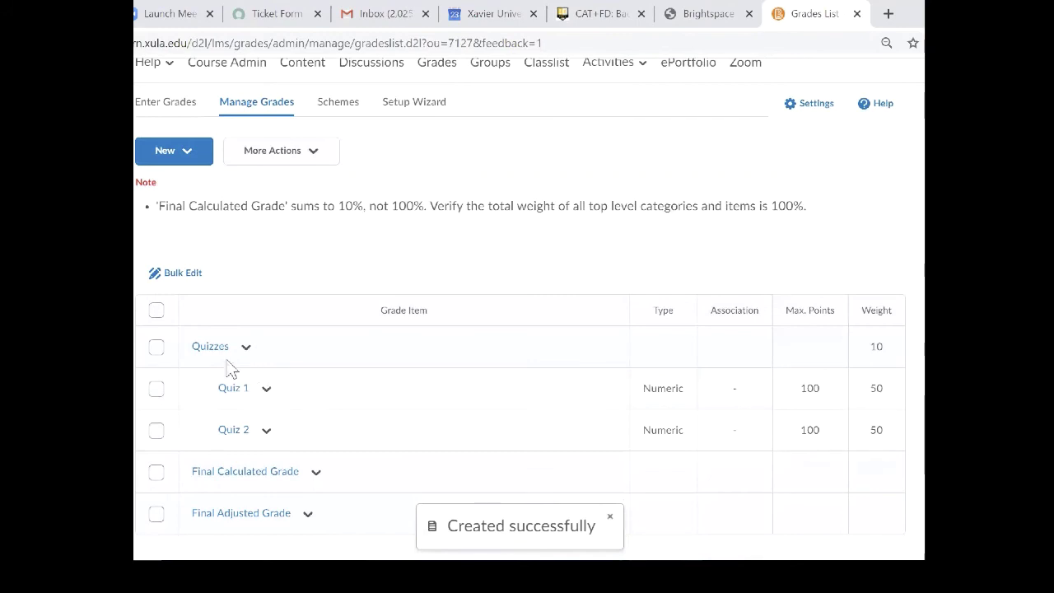
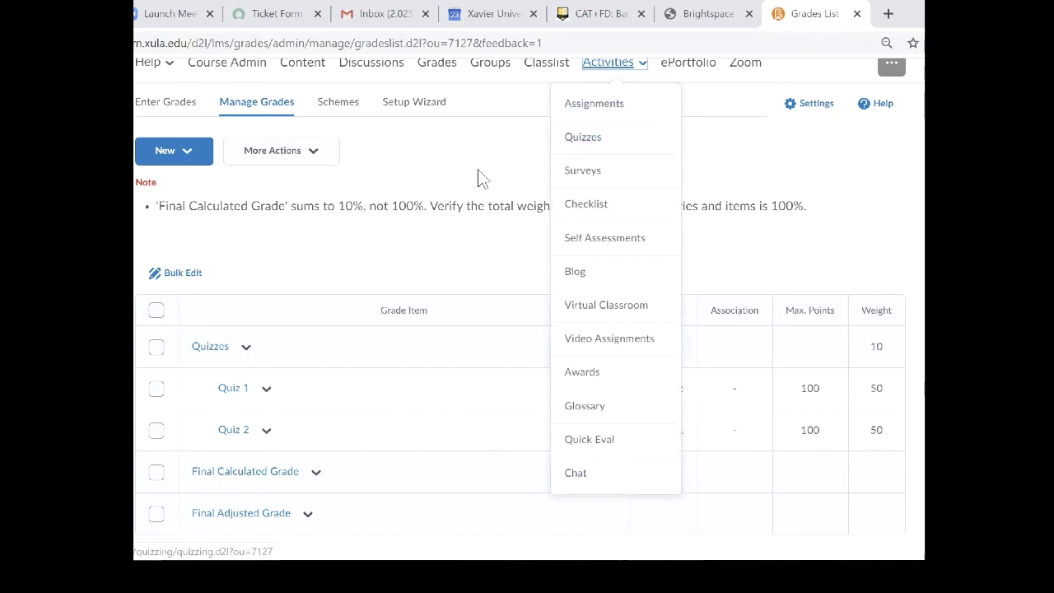
Go to the course's Quizzes tool and open Practice Quiz 1 for editing.
left_click(471, 280)
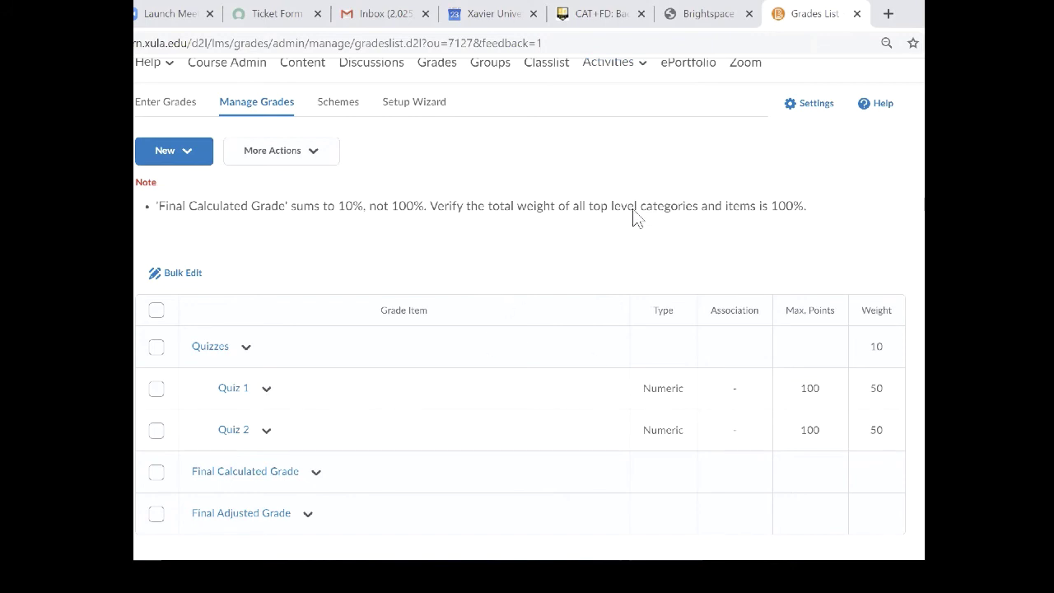
left_click(628, 73)
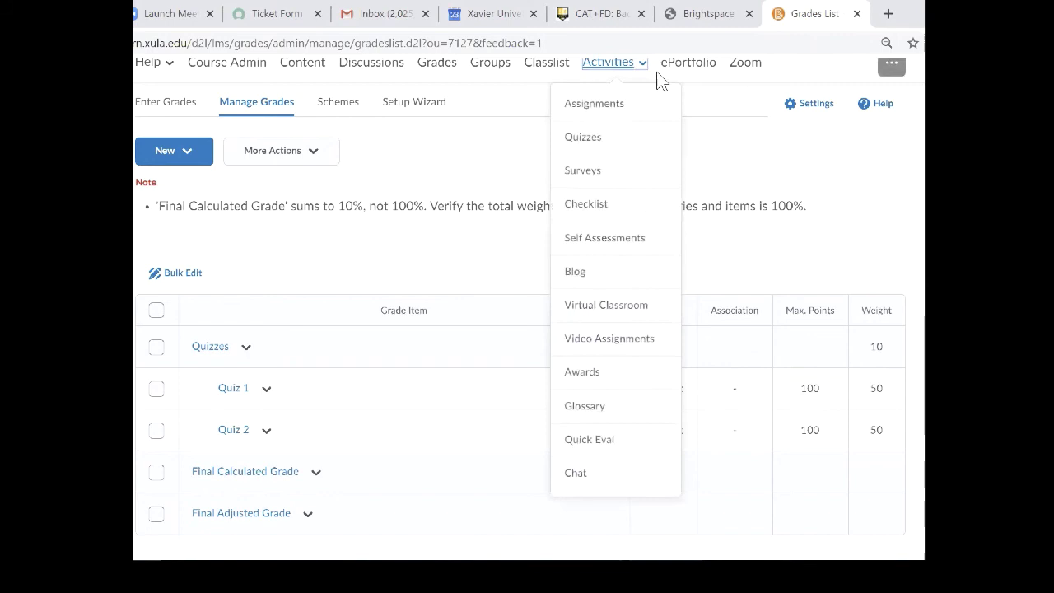
left_click(604, 145)
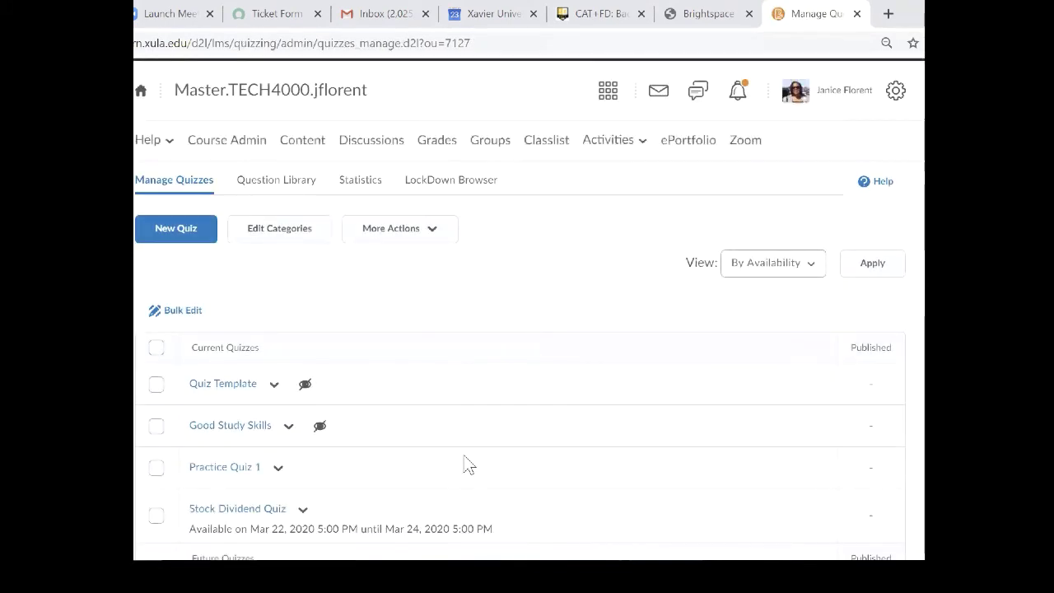
left_click(278, 469)
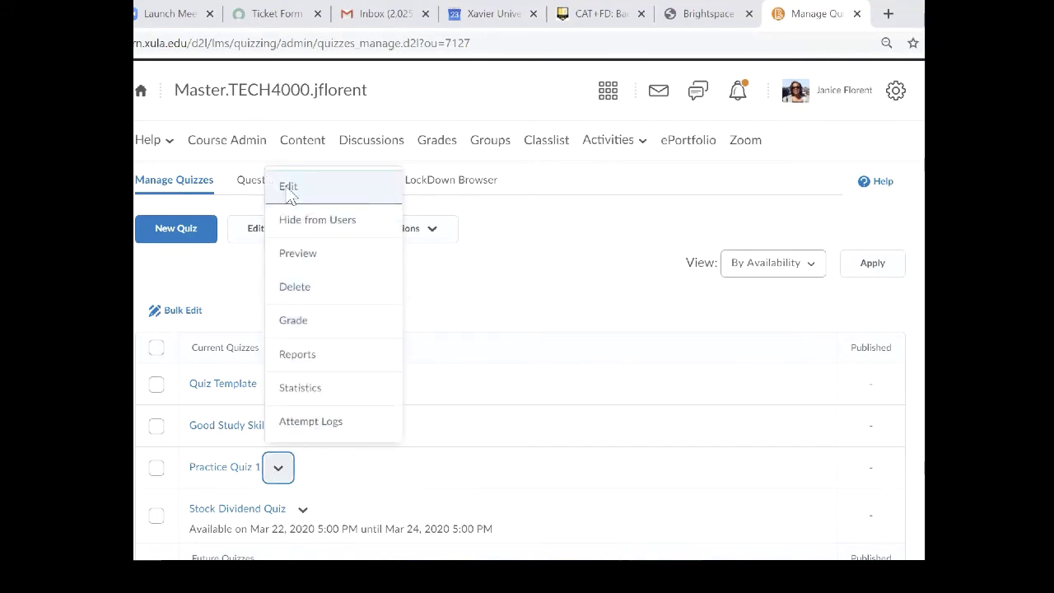
left_click(346, 182)
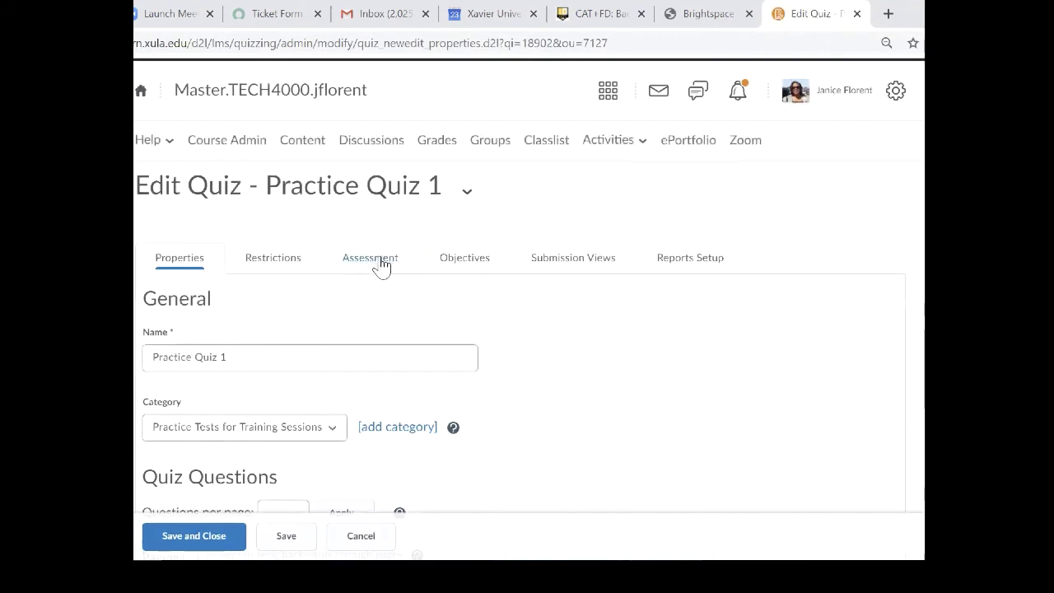
Link Practice Quiz 1 to the Quiz 1 grade item in its assessment settings.
left_click(378, 262)
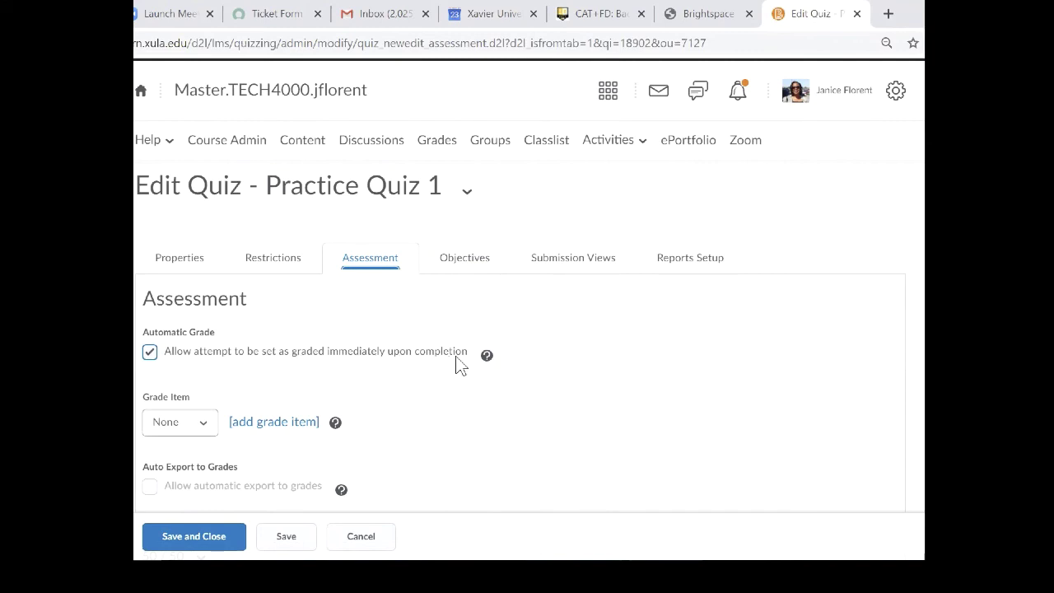
left_click(207, 430)
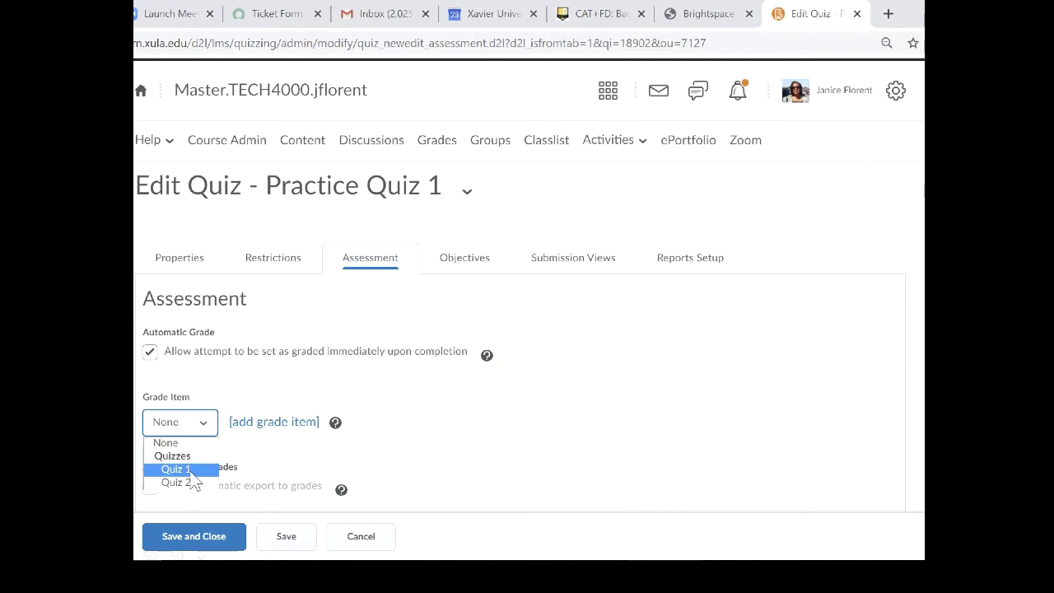
left_click(175, 469)
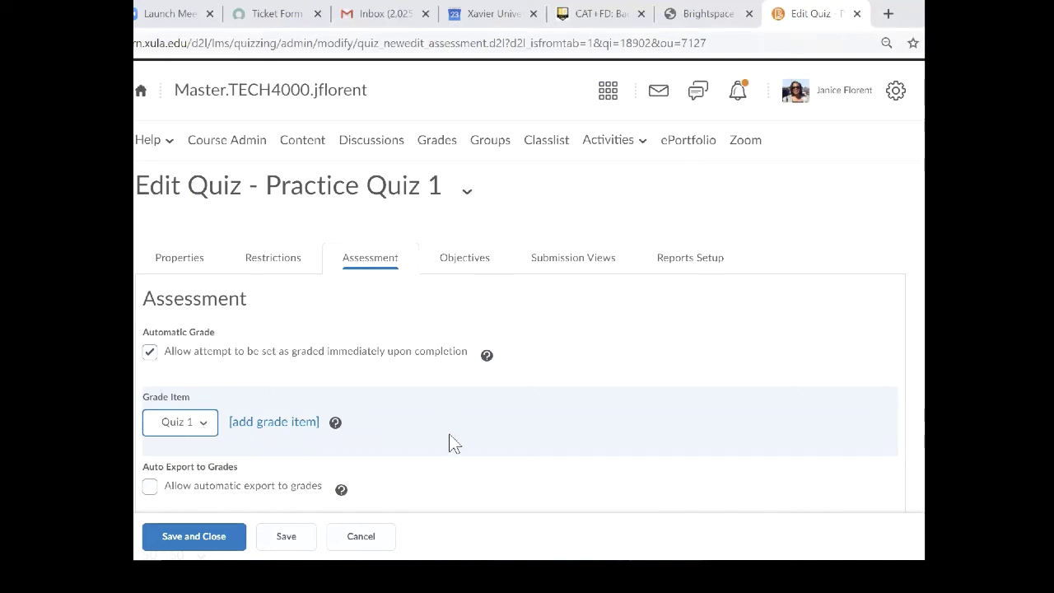
Allow automatic export to grades for Practice Quiz 1 and check its attempts and automatic grading settings.
scroll(449, 442, "down", 1)
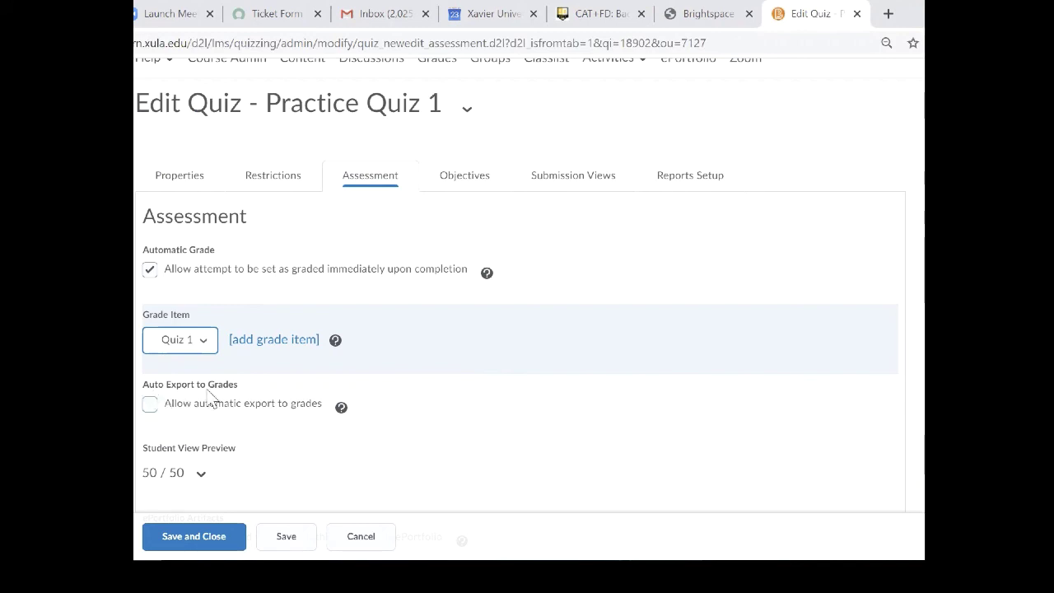
left_click(150, 403)
scroll(452, 401, "down", 1)
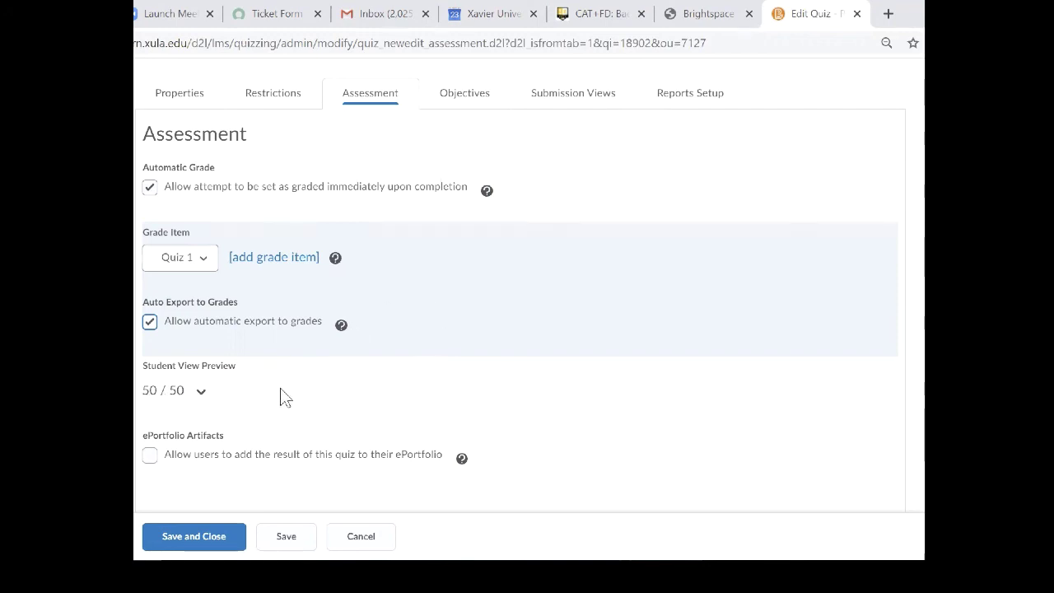
scroll(283, 395, "down", 1)
scroll(280, 393, "down", 3)
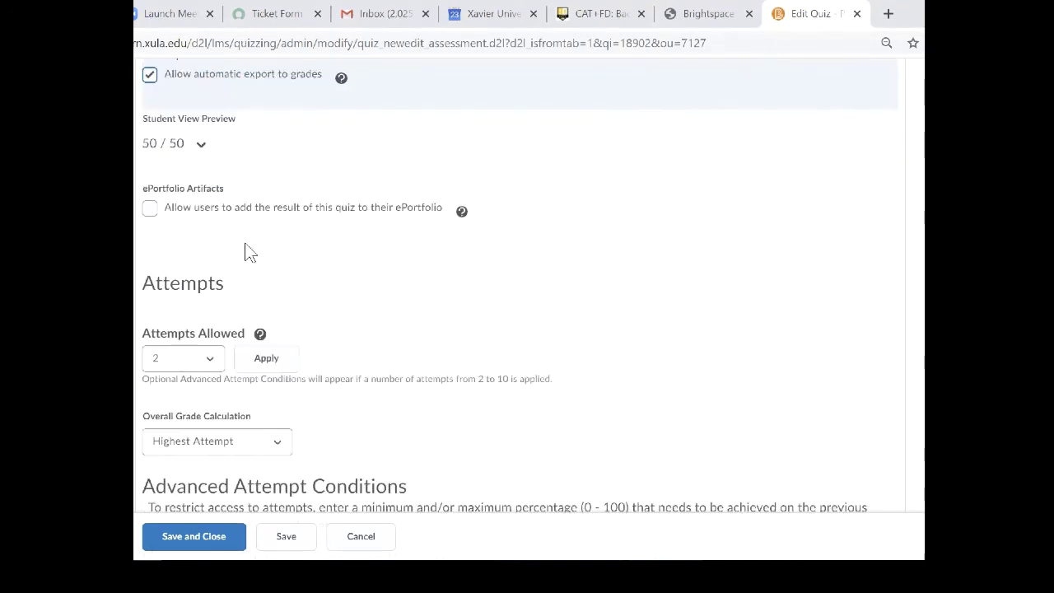
scroll(372, 304, "up", 4)
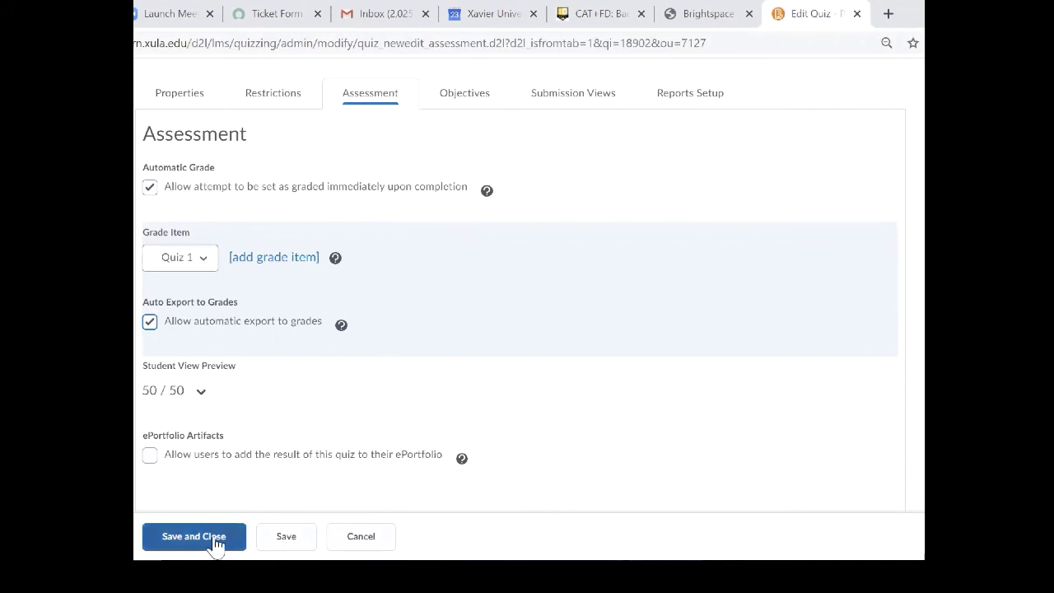
left_click(179, 196)
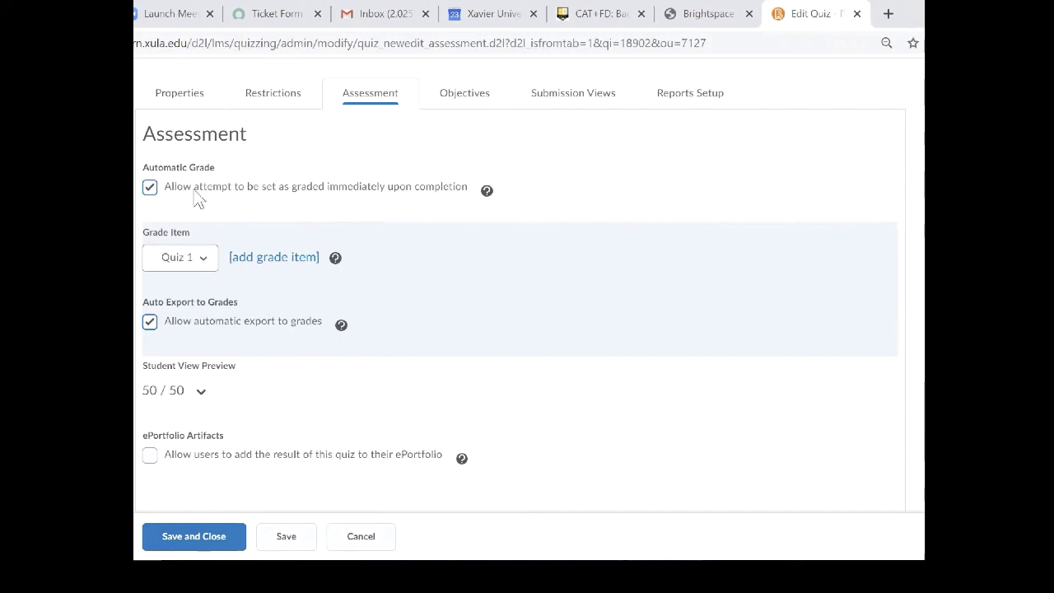